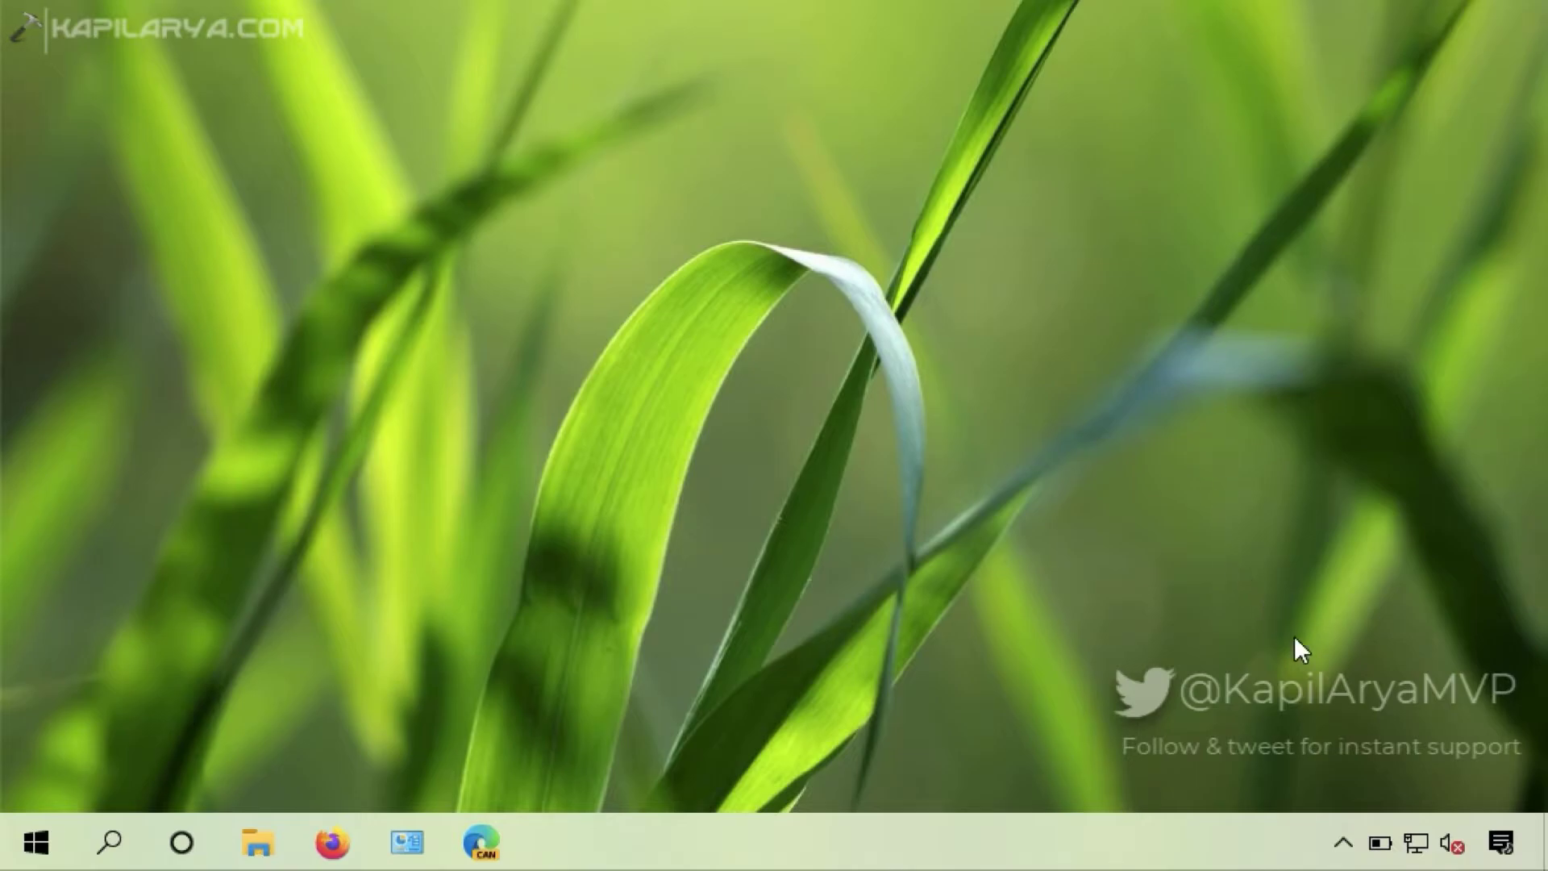
# Step: Open the Services console by running services.msc from the Run box
pyautogui.moveTo(1463, 850)
pyautogui.rightClick(49, 826)
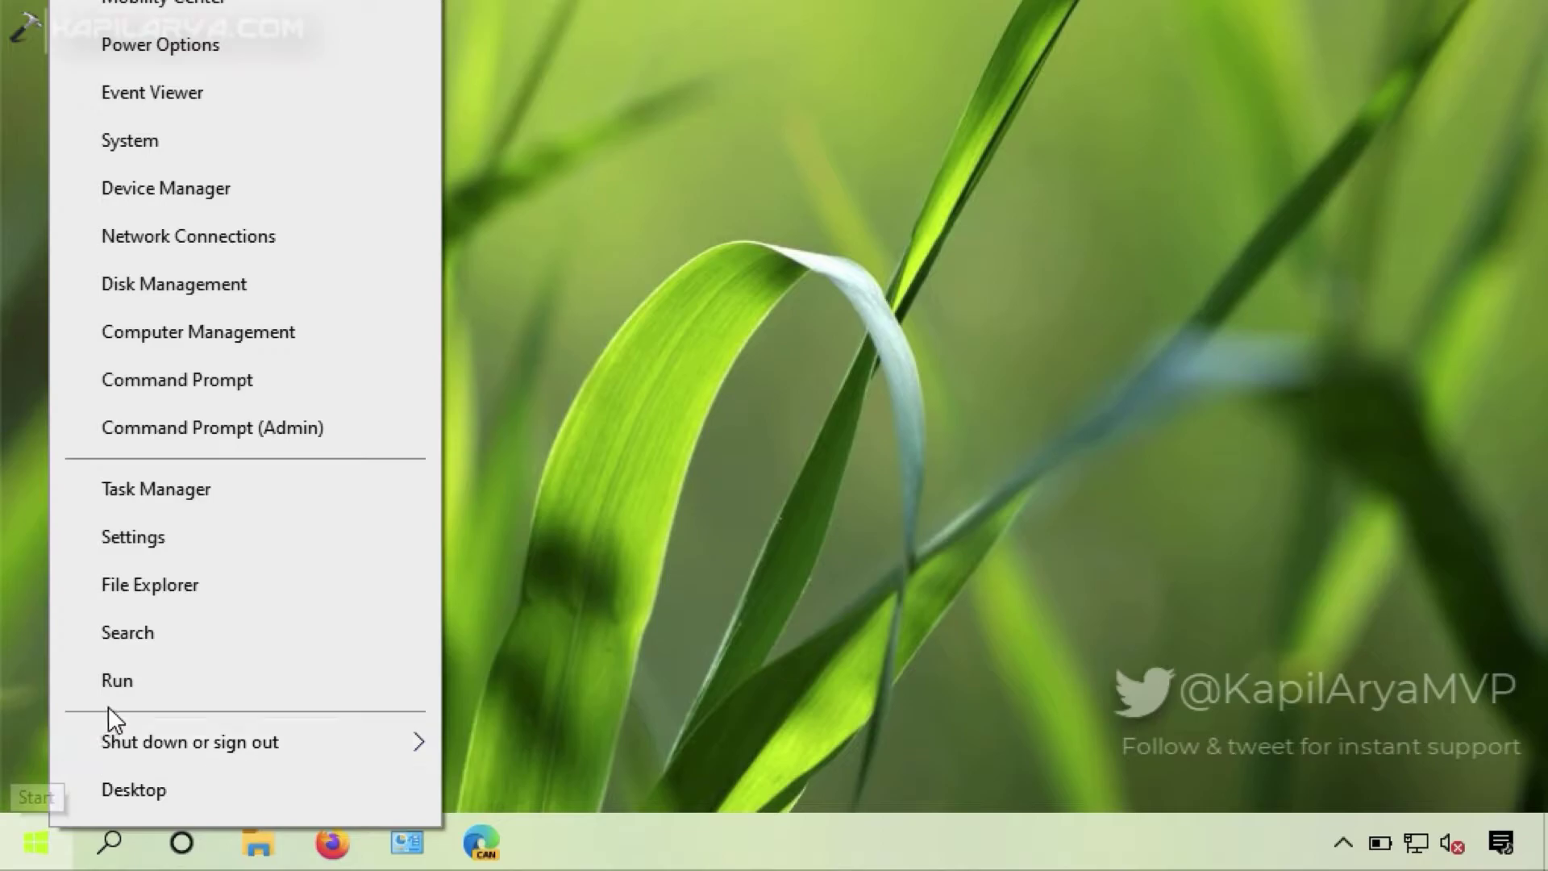
pyautogui.click(129, 691)
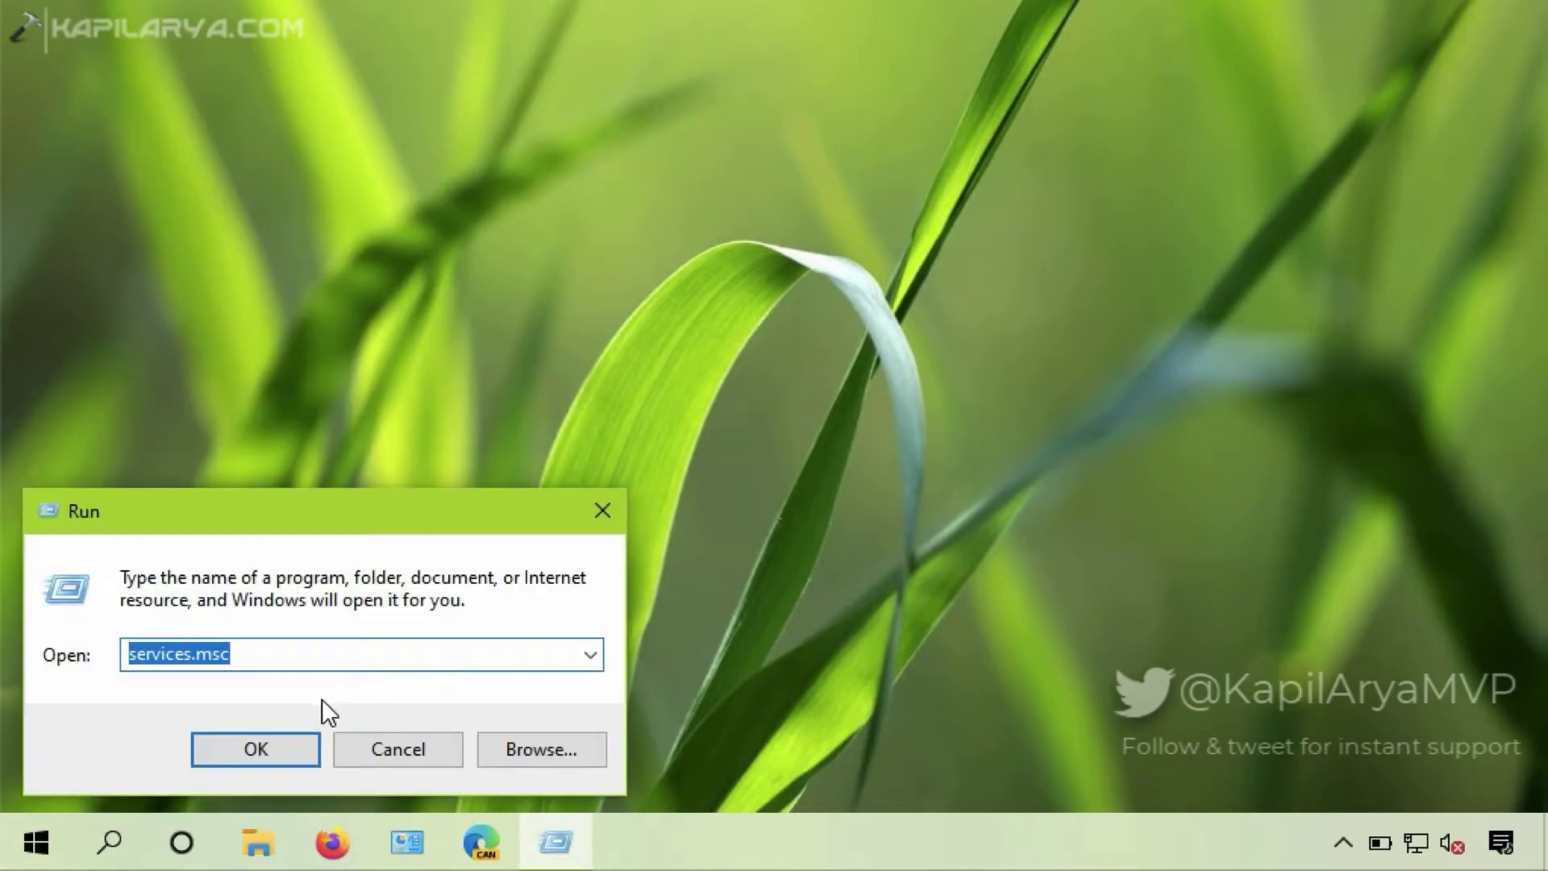
pyautogui.click(131, 654)
pyautogui.moveTo(131, 654); pyautogui.dragTo(236, 655)
pyautogui.click(221, 750)
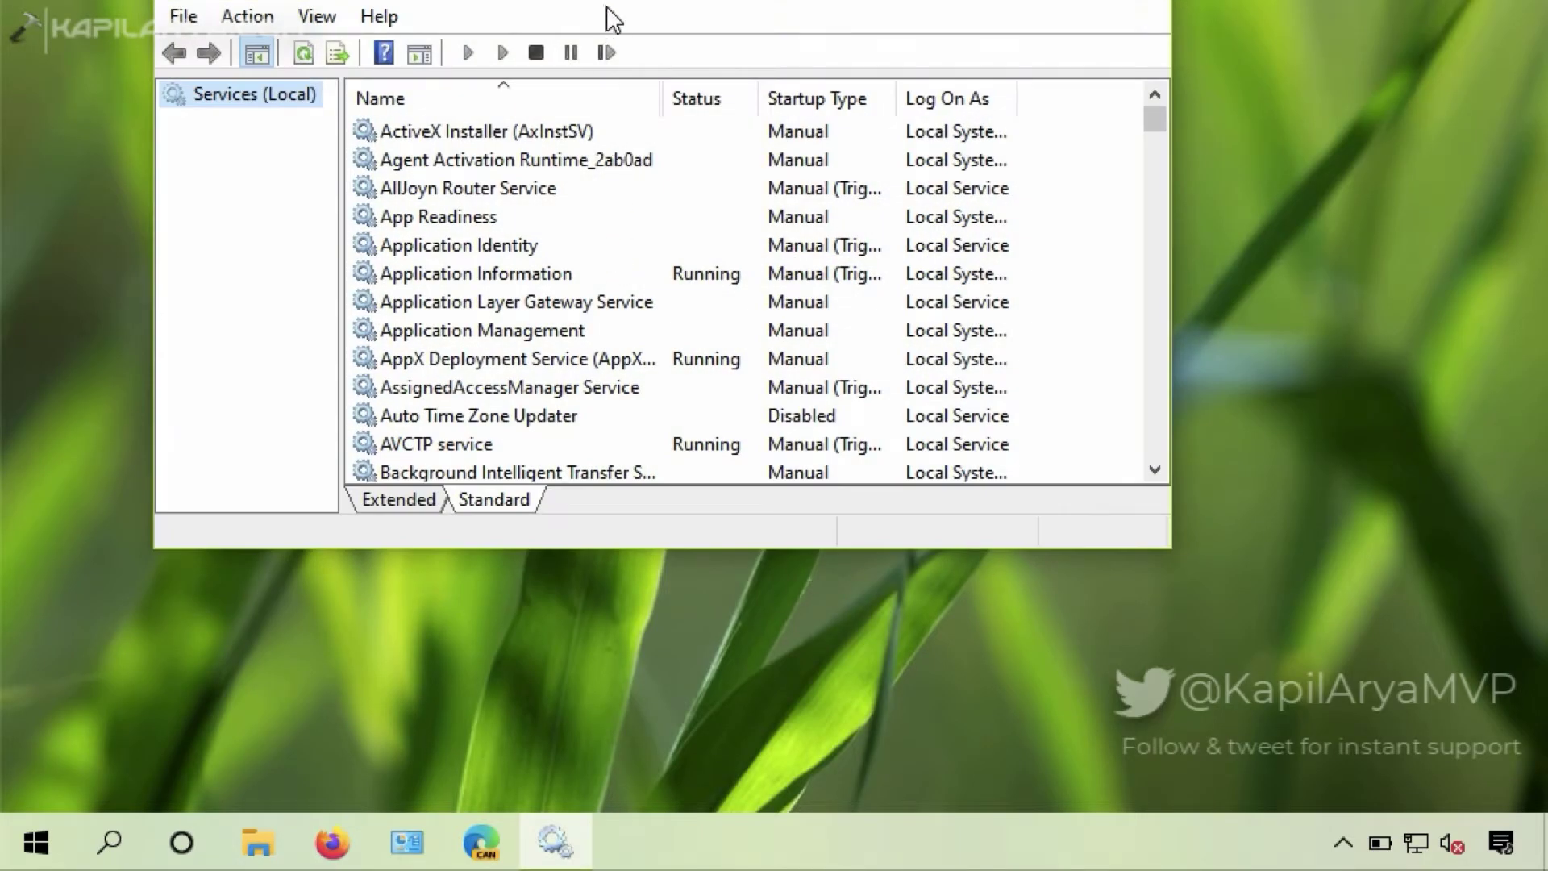
pyautogui.moveTo(605, 3); pyautogui.dragTo(671, 77)
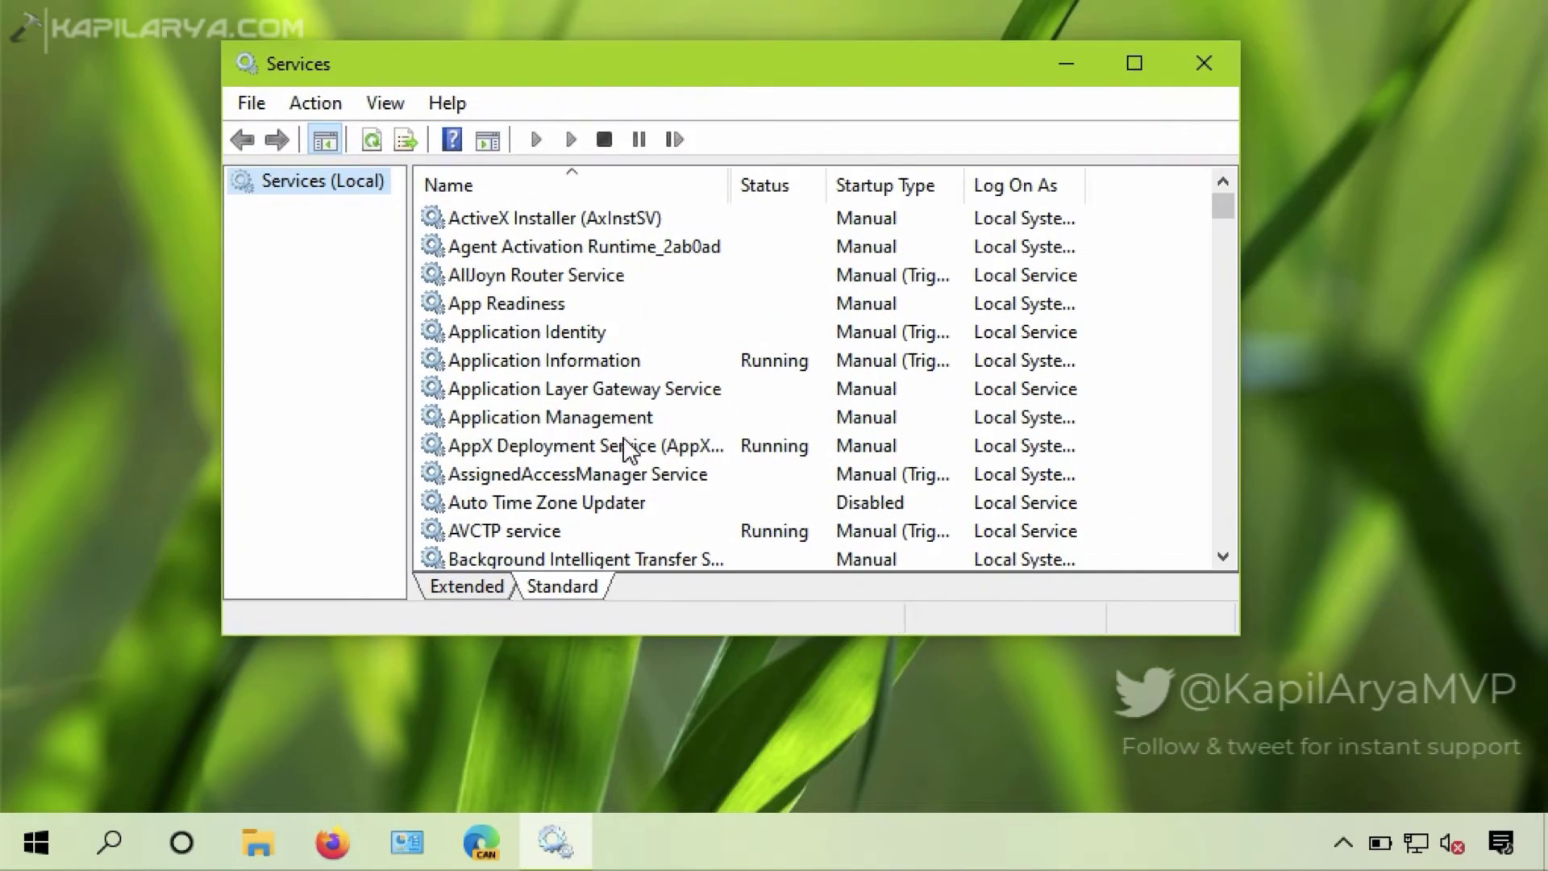
# Step: Try to start Windows Audio, which fails with Error 5: Access is denied
pyautogui.scroll(-20, 625, 448)
pyautogui.scroll(2, 625, 448)
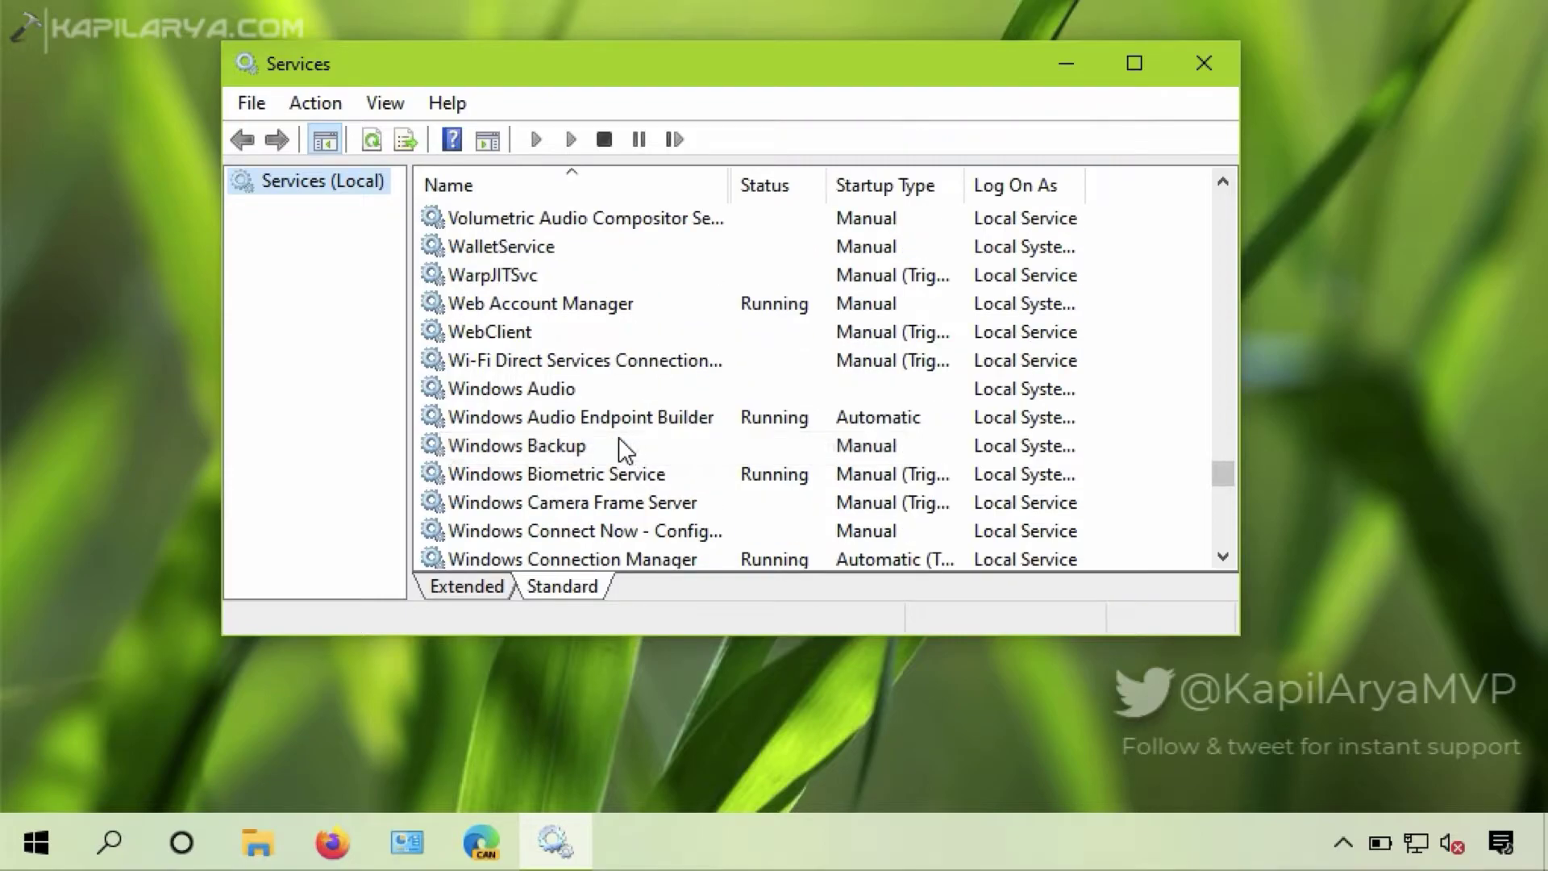
pyautogui.click(561, 390)
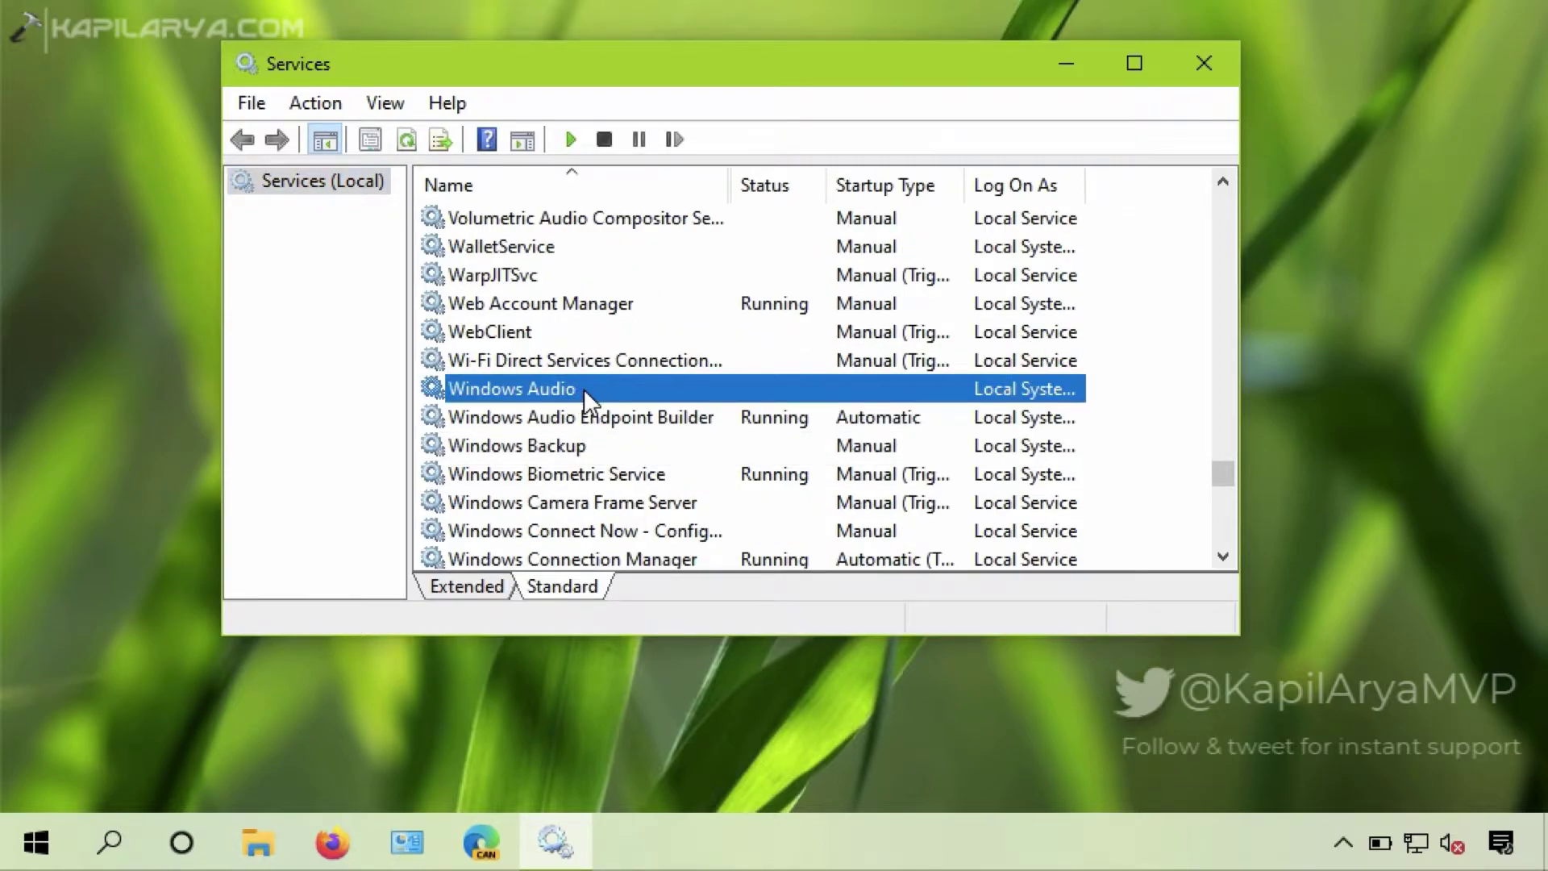
pyautogui.rightClick(583, 388)
pyautogui.click(603, 403)
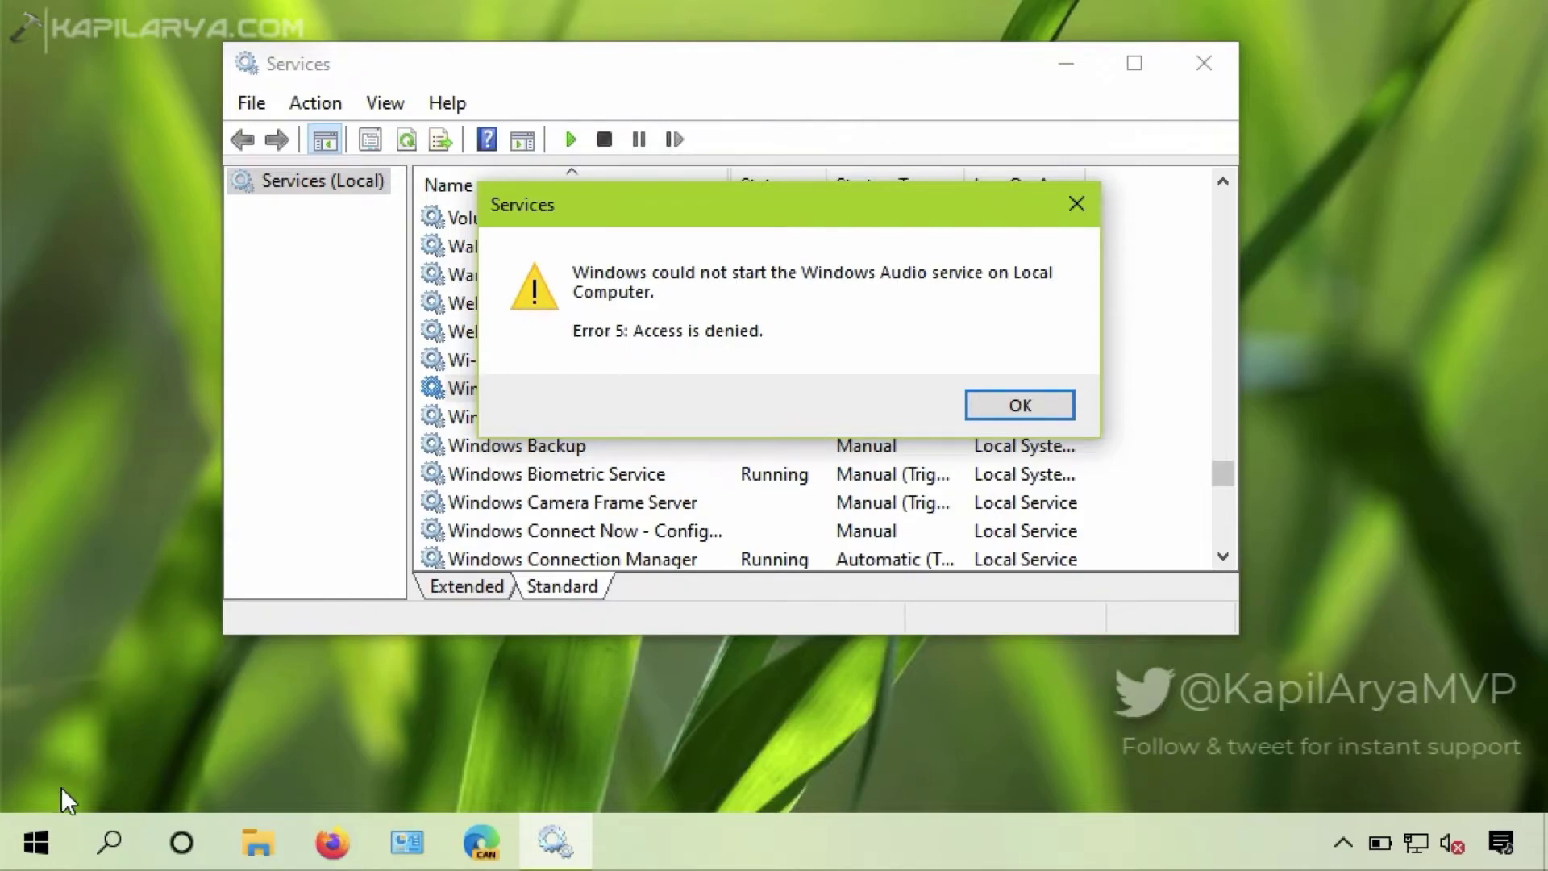
pyautogui.rightClick(59, 844)
pyautogui.click(121, 679)
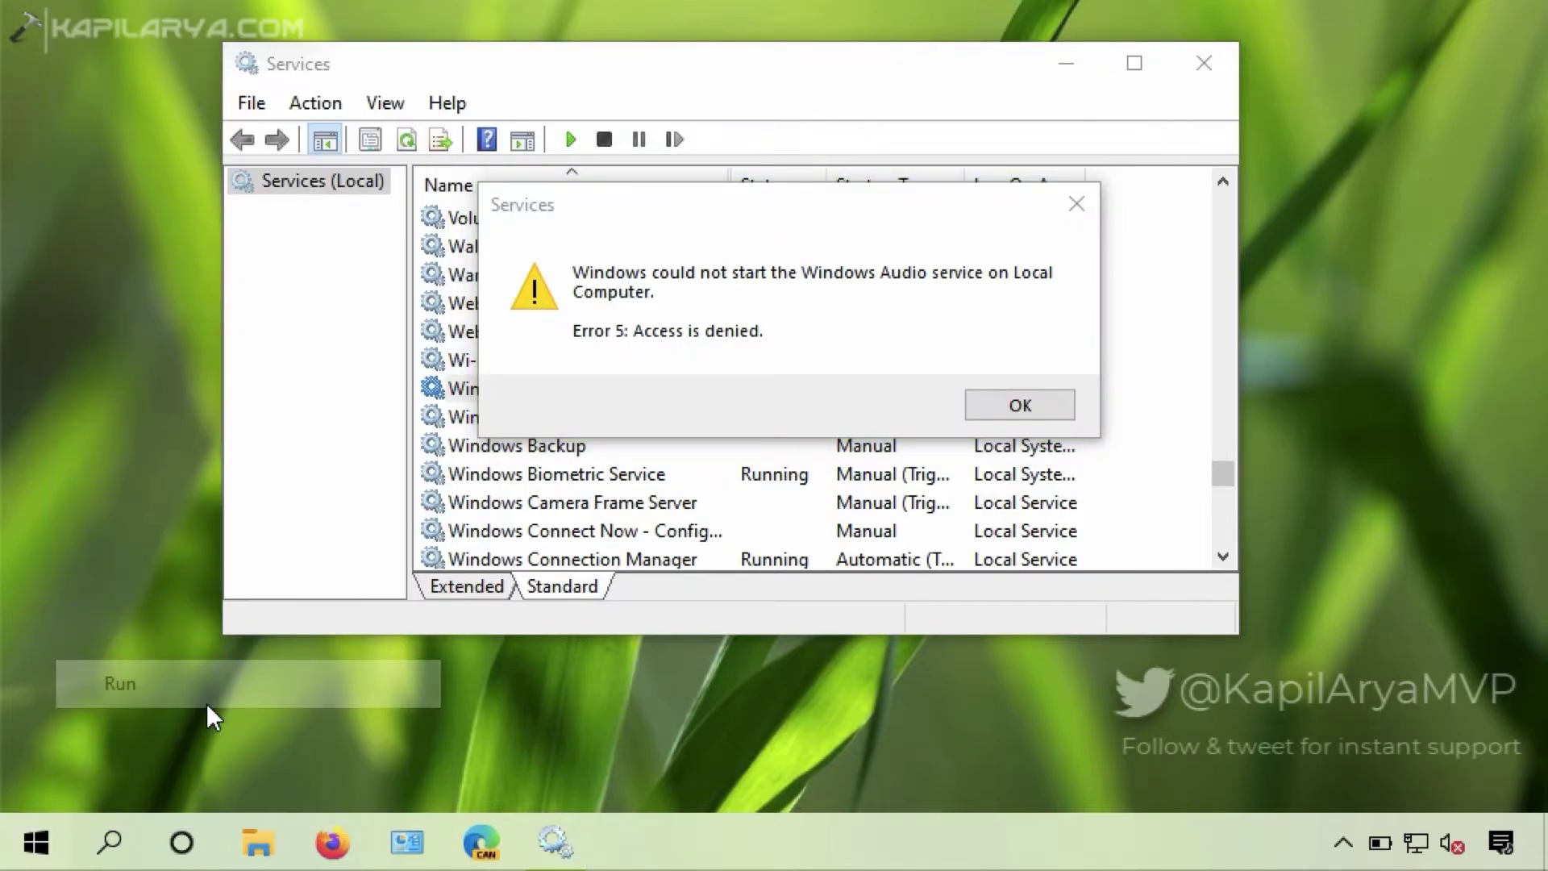
pyautogui.write('netpl')
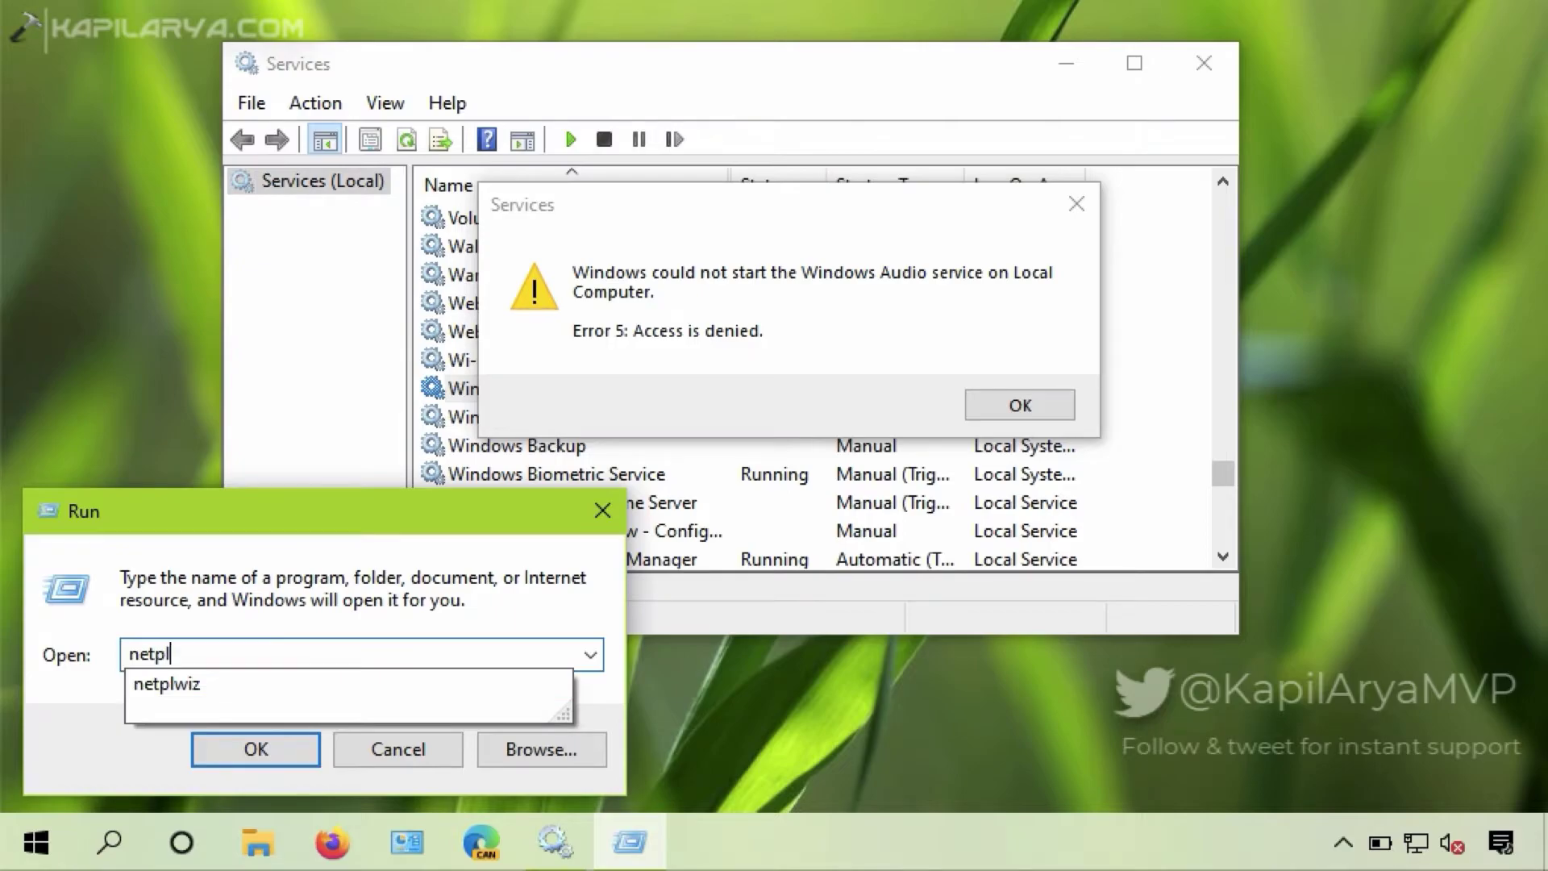
pyautogui.write('wiz')
pyautogui.click(216, 749)
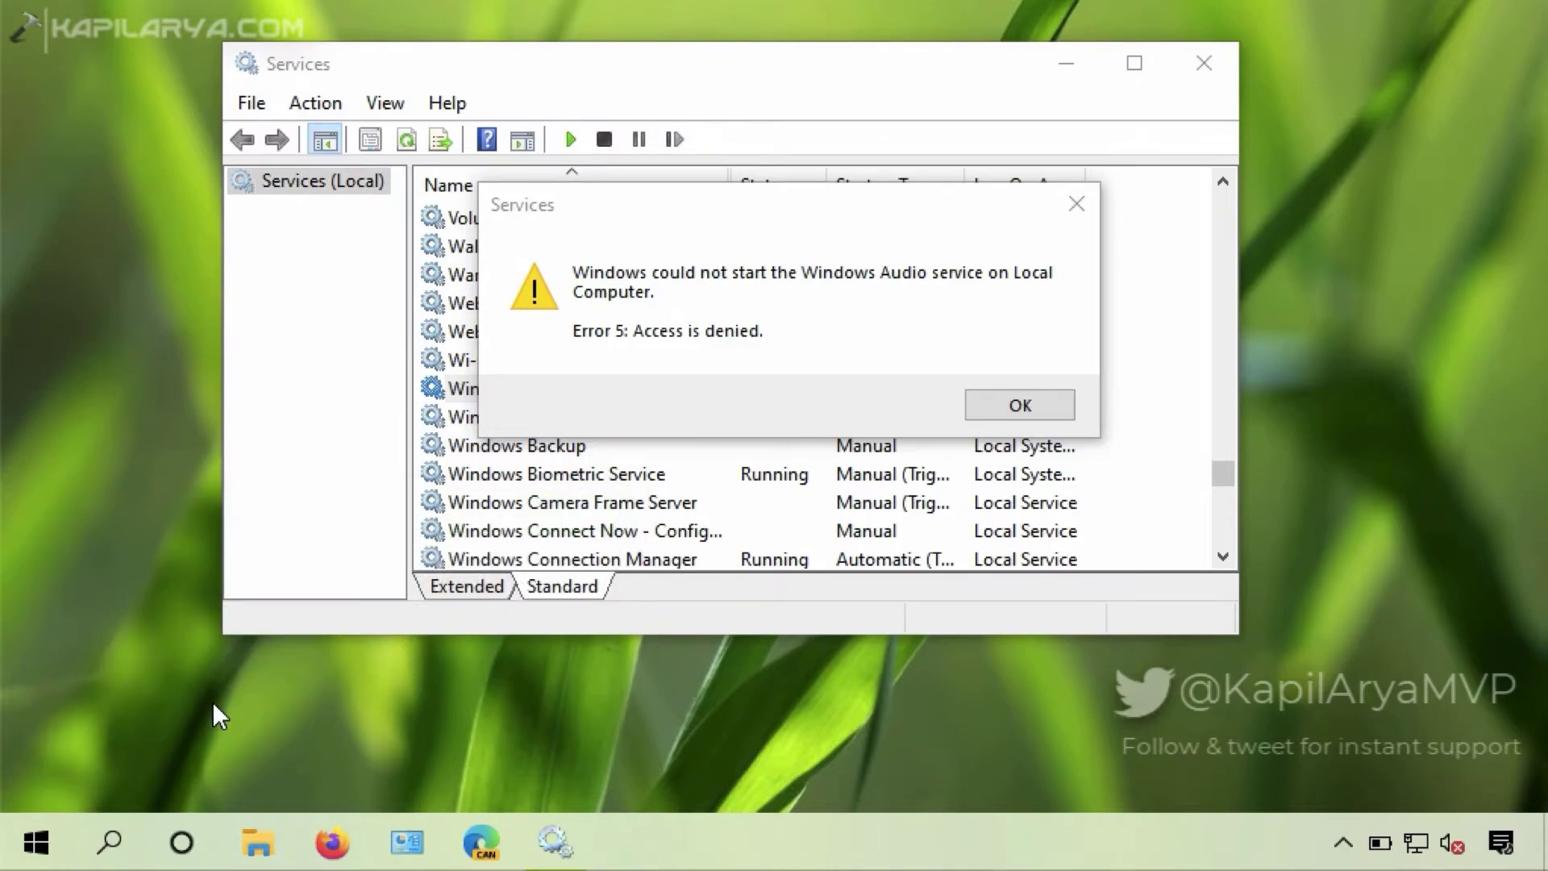
pyautogui.hotkey('alt', 'space')
pyautogui.press('m')
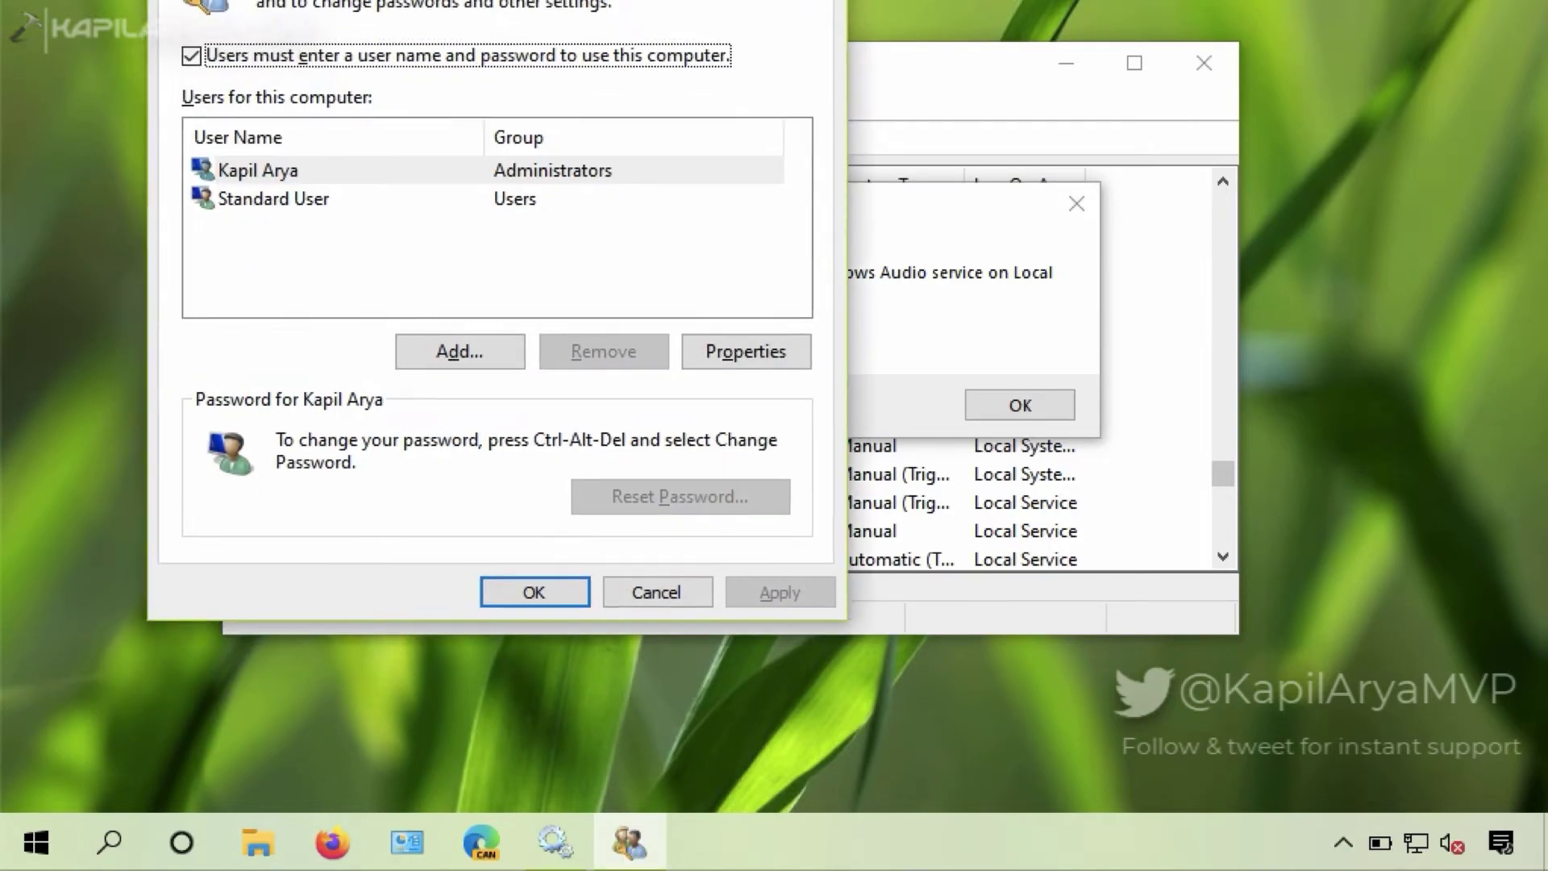
pyautogui.click(667, 48)
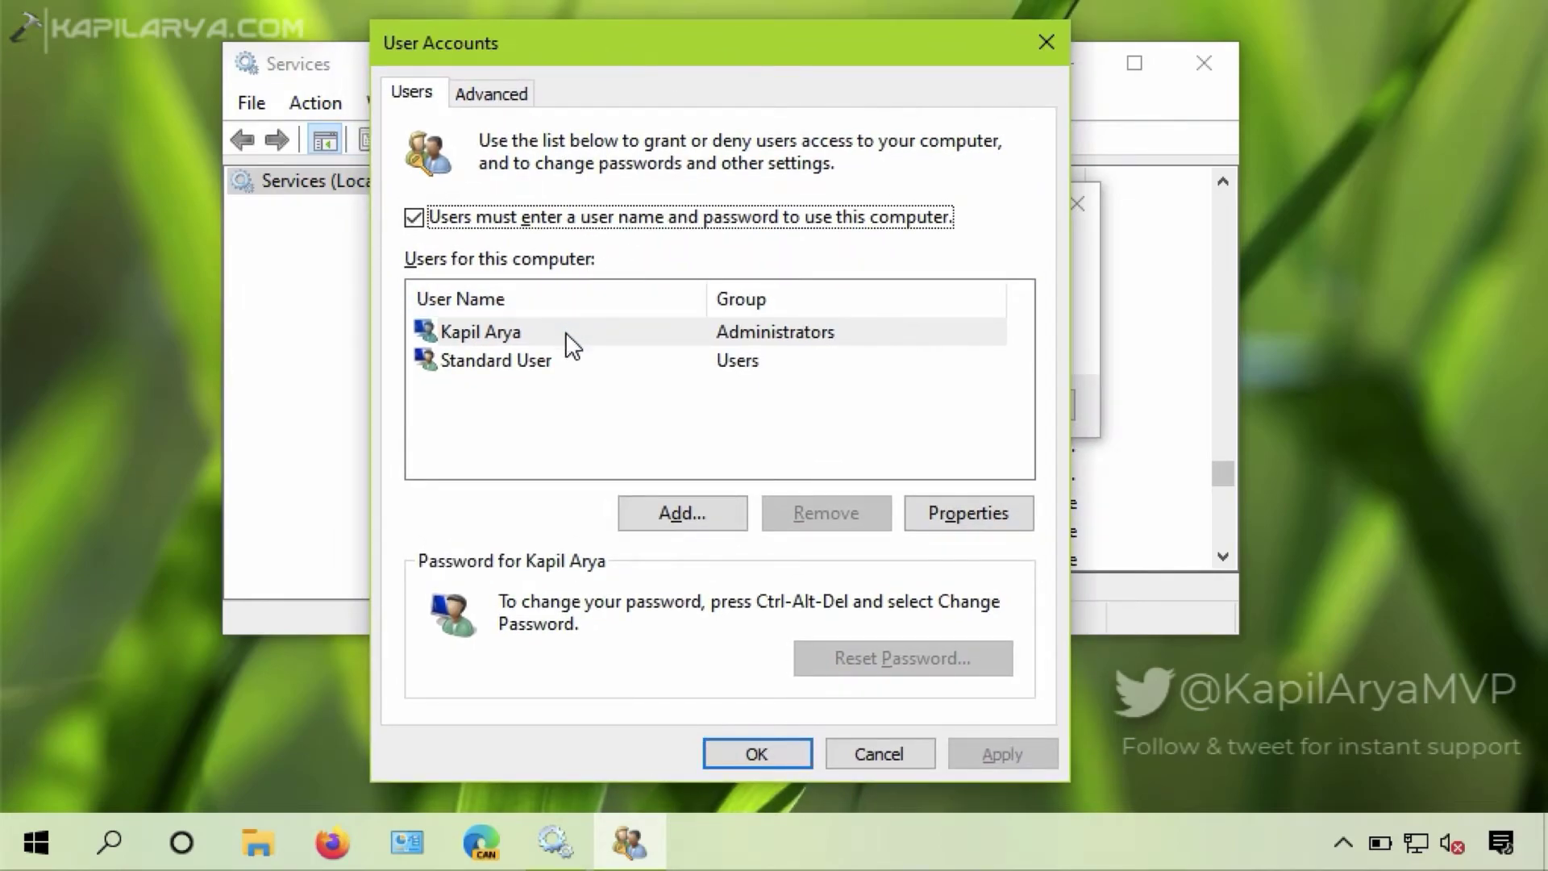
pyautogui.click(504, 337)
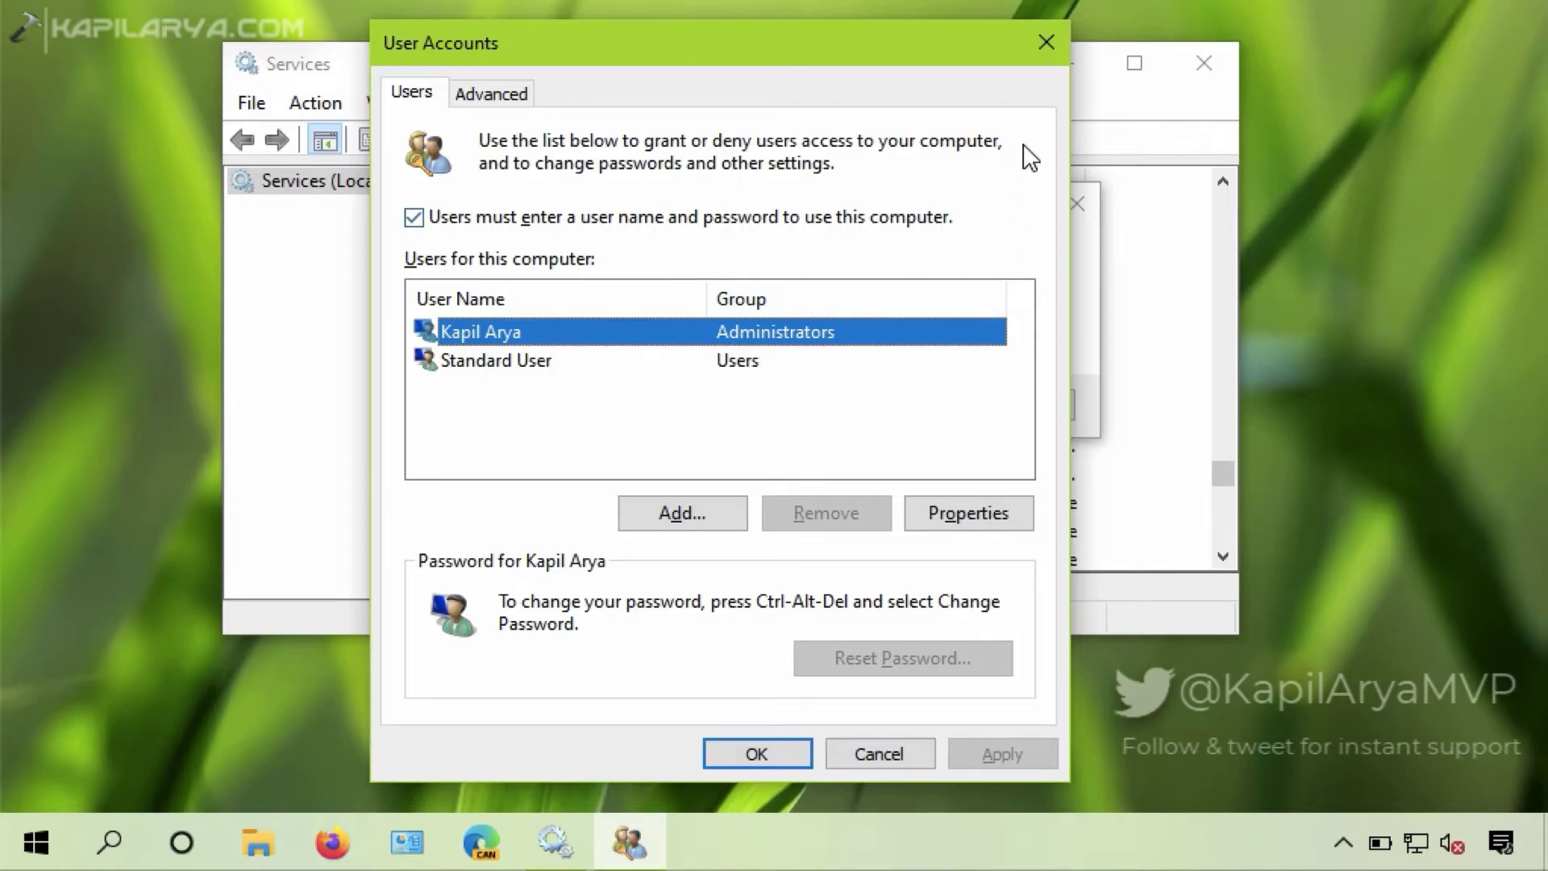
pyautogui.click(1046, 42)
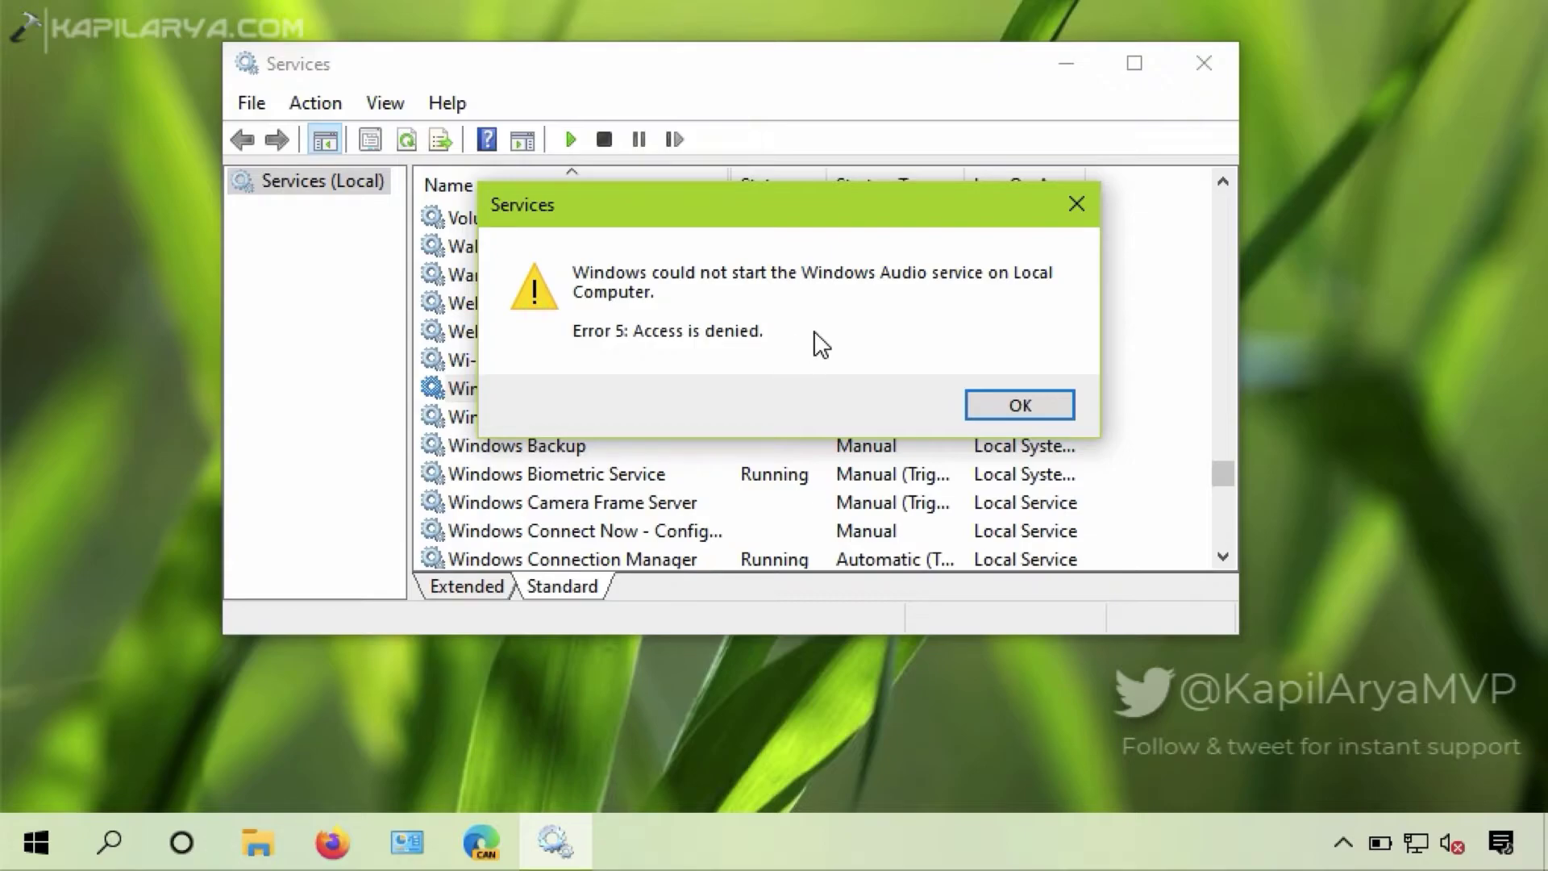
# Step: Dismiss the error, close Services, and run regedit from the Run box
pyautogui.click(1077, 204)
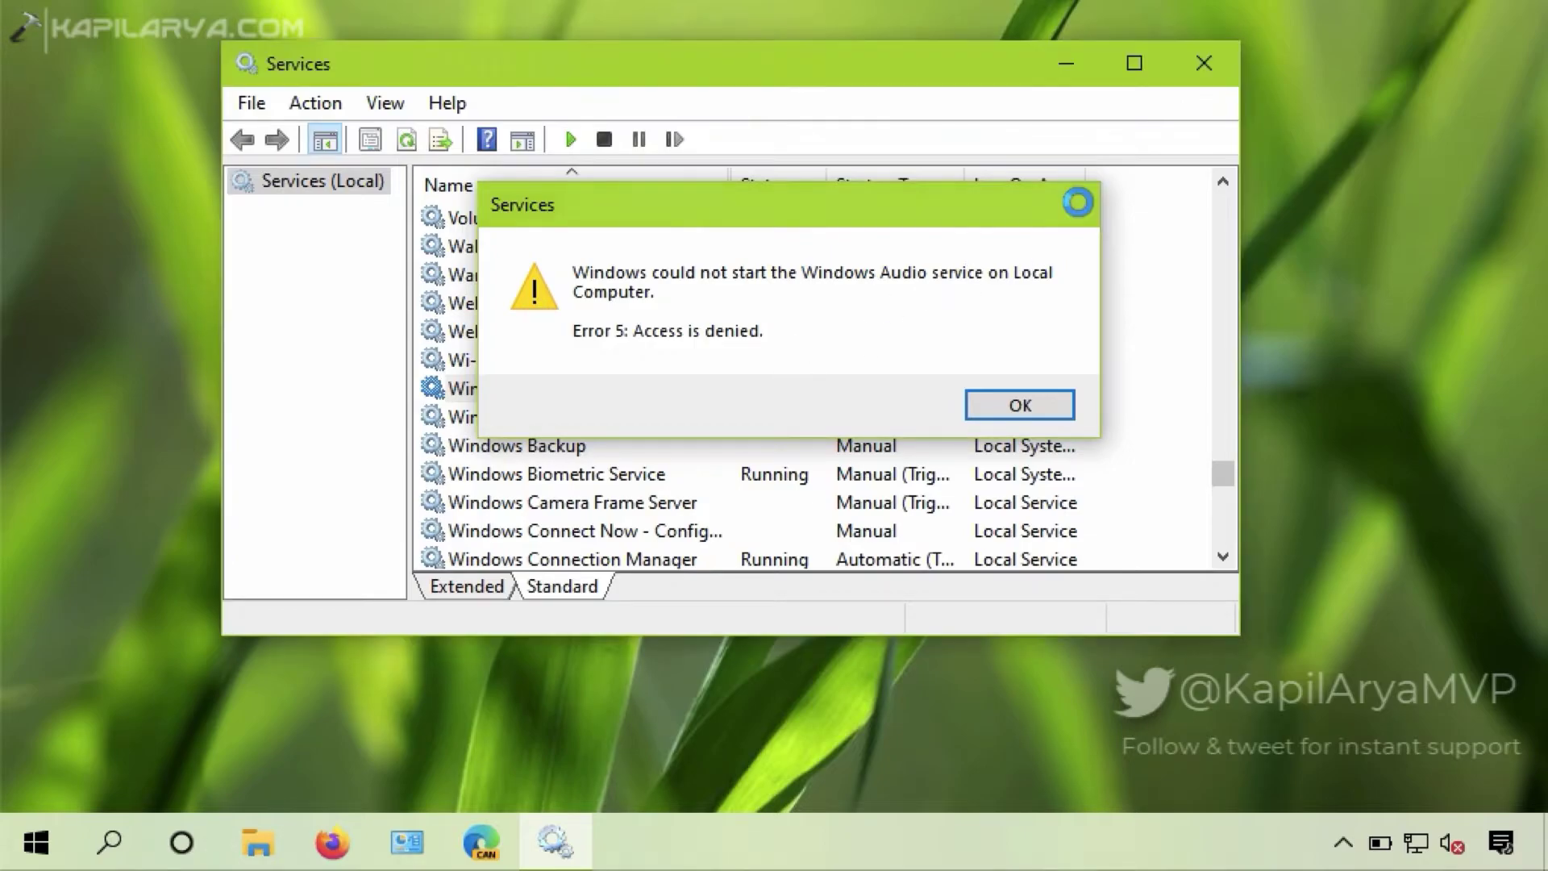
pyautogui.click(1201, 68)
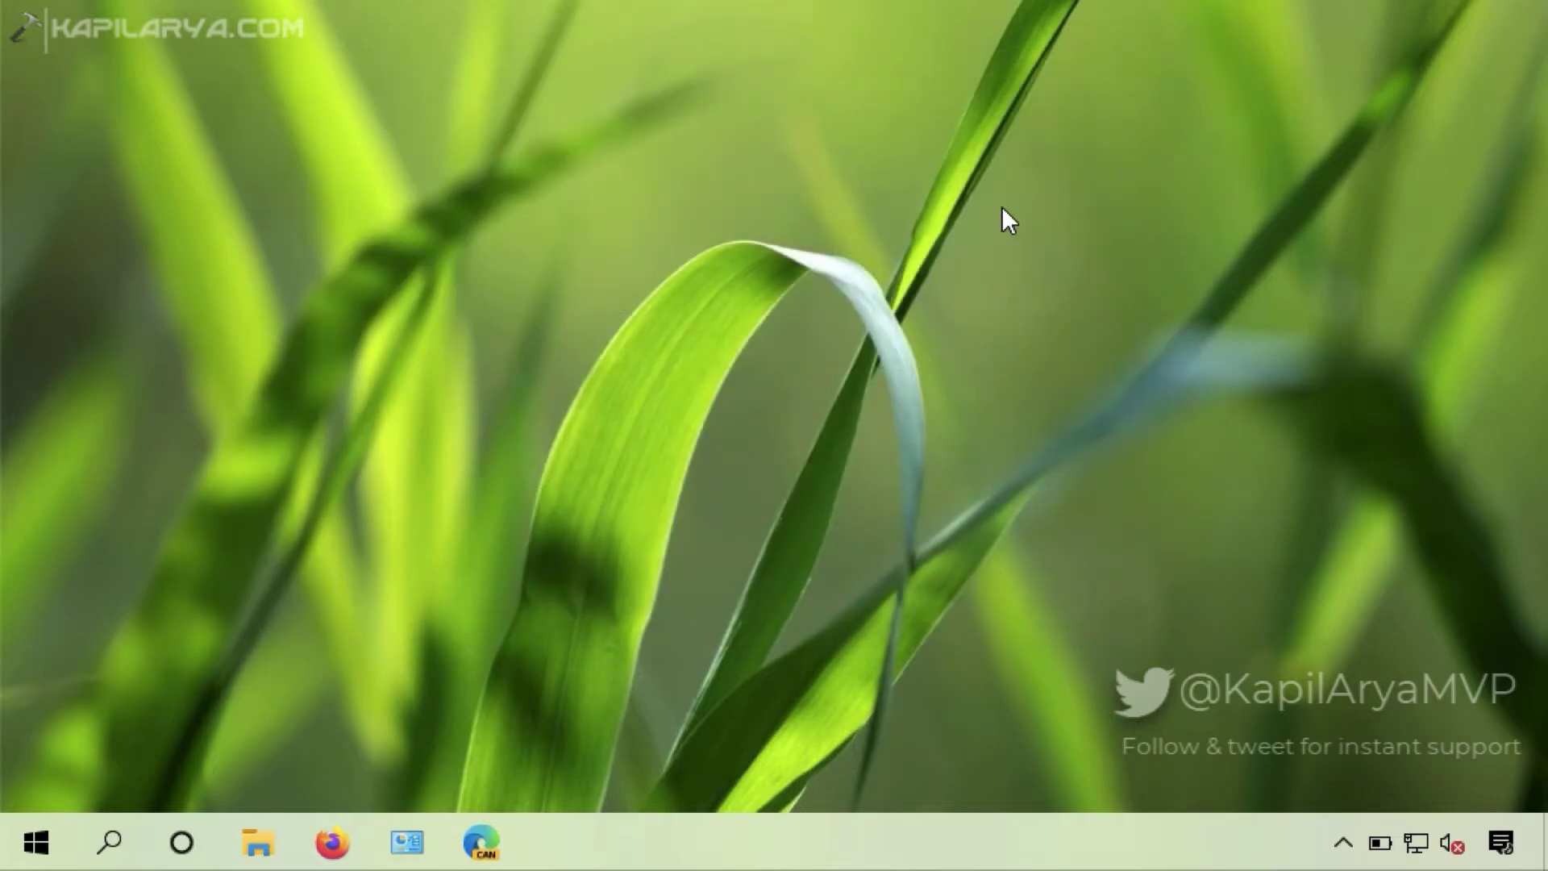
pyautogui.rightClick(58, 824)
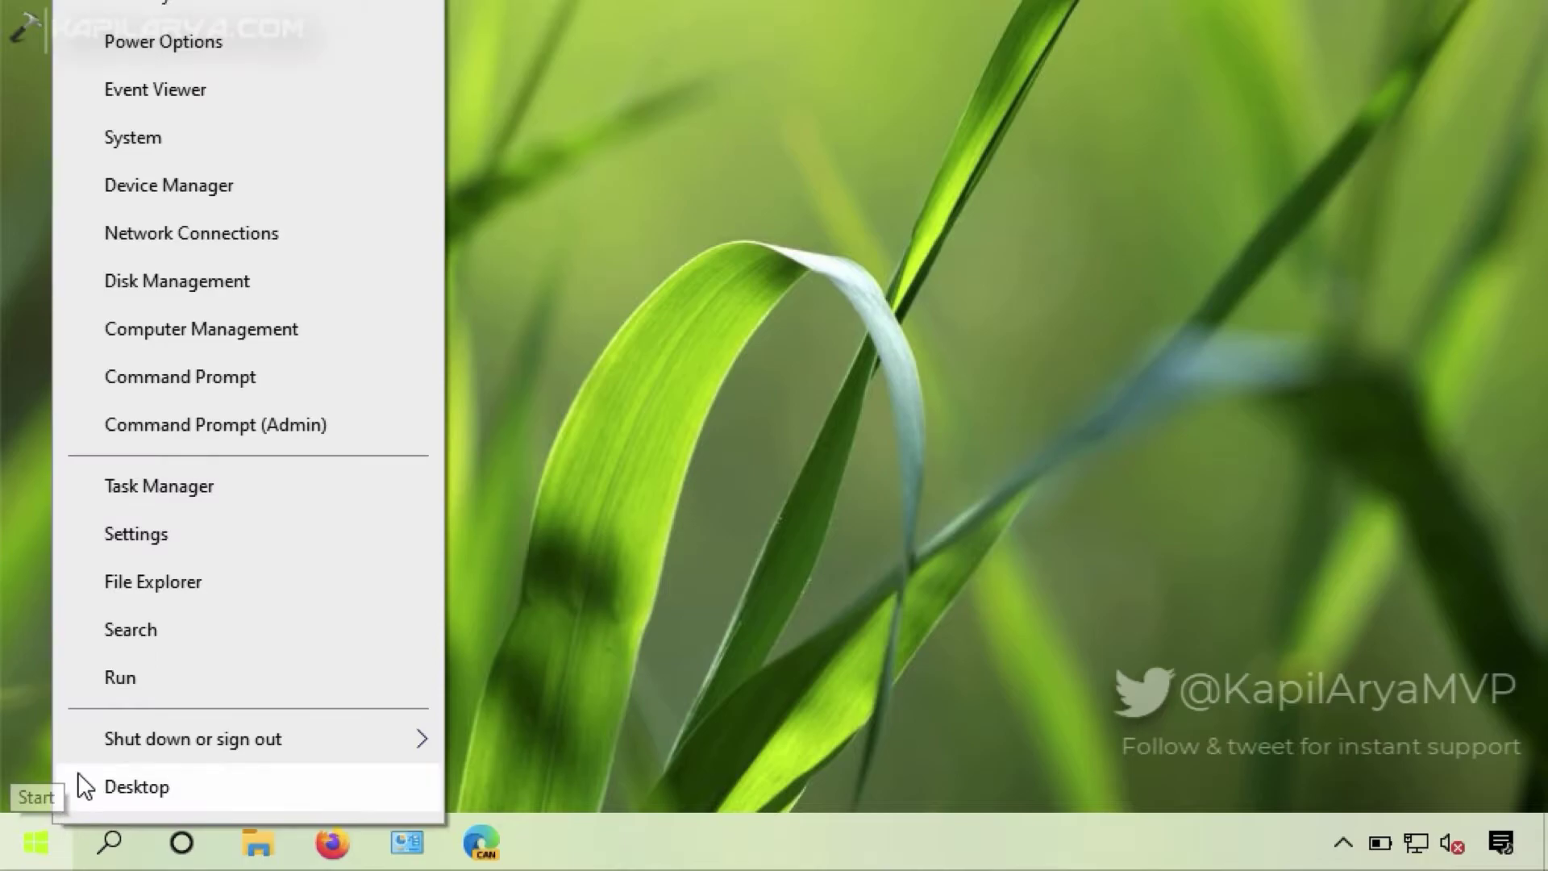
pyautogui.click(106, 690)
pyautogui.write('re')
pyautogui.press('Down')
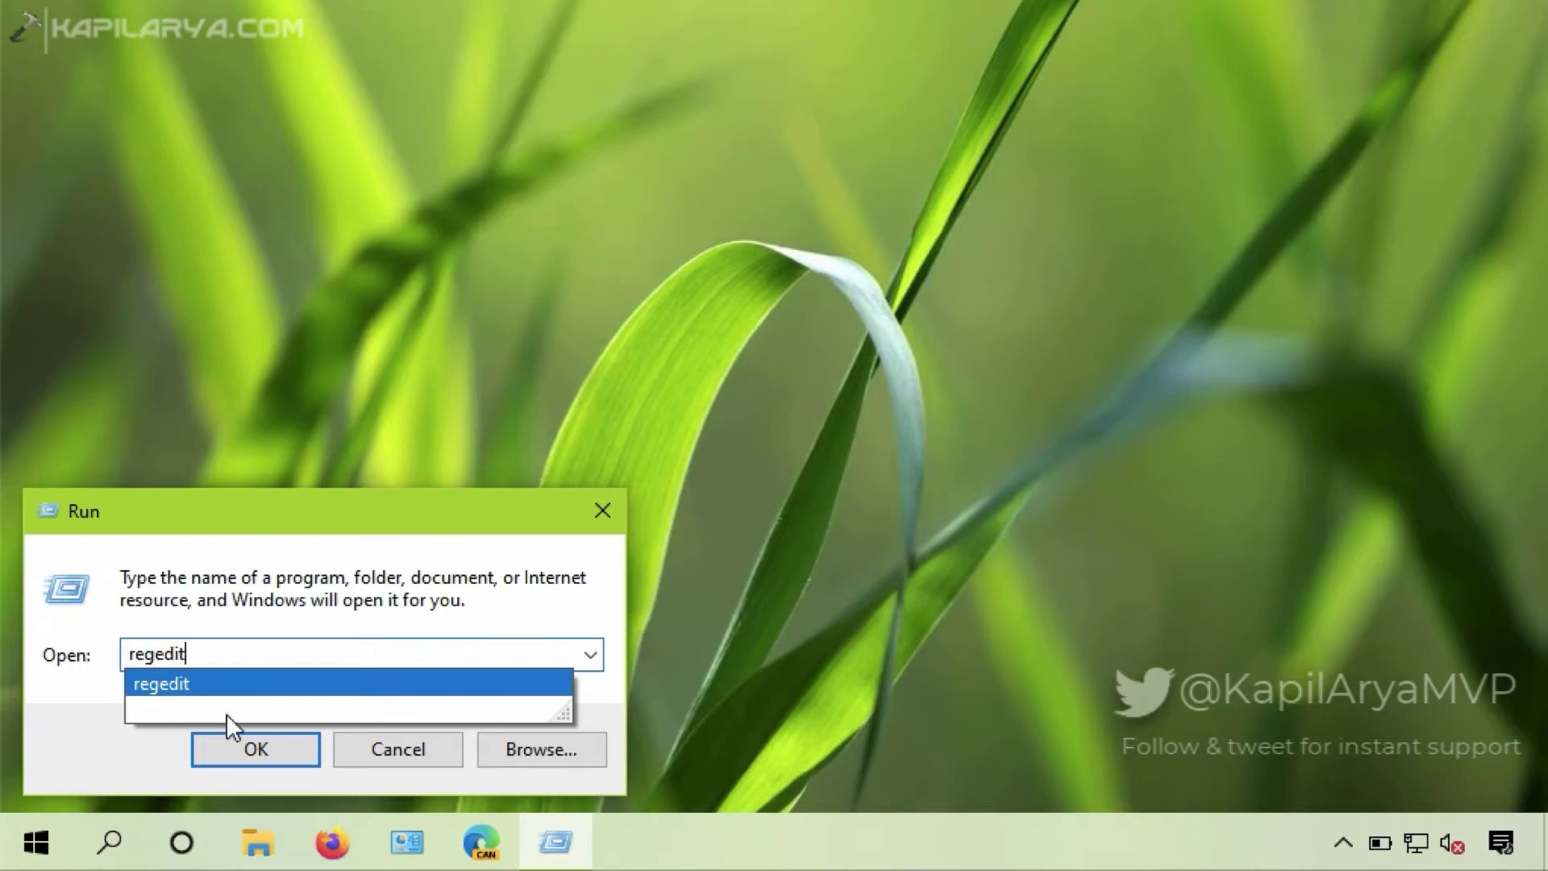
pyautogui.click(227, 744)
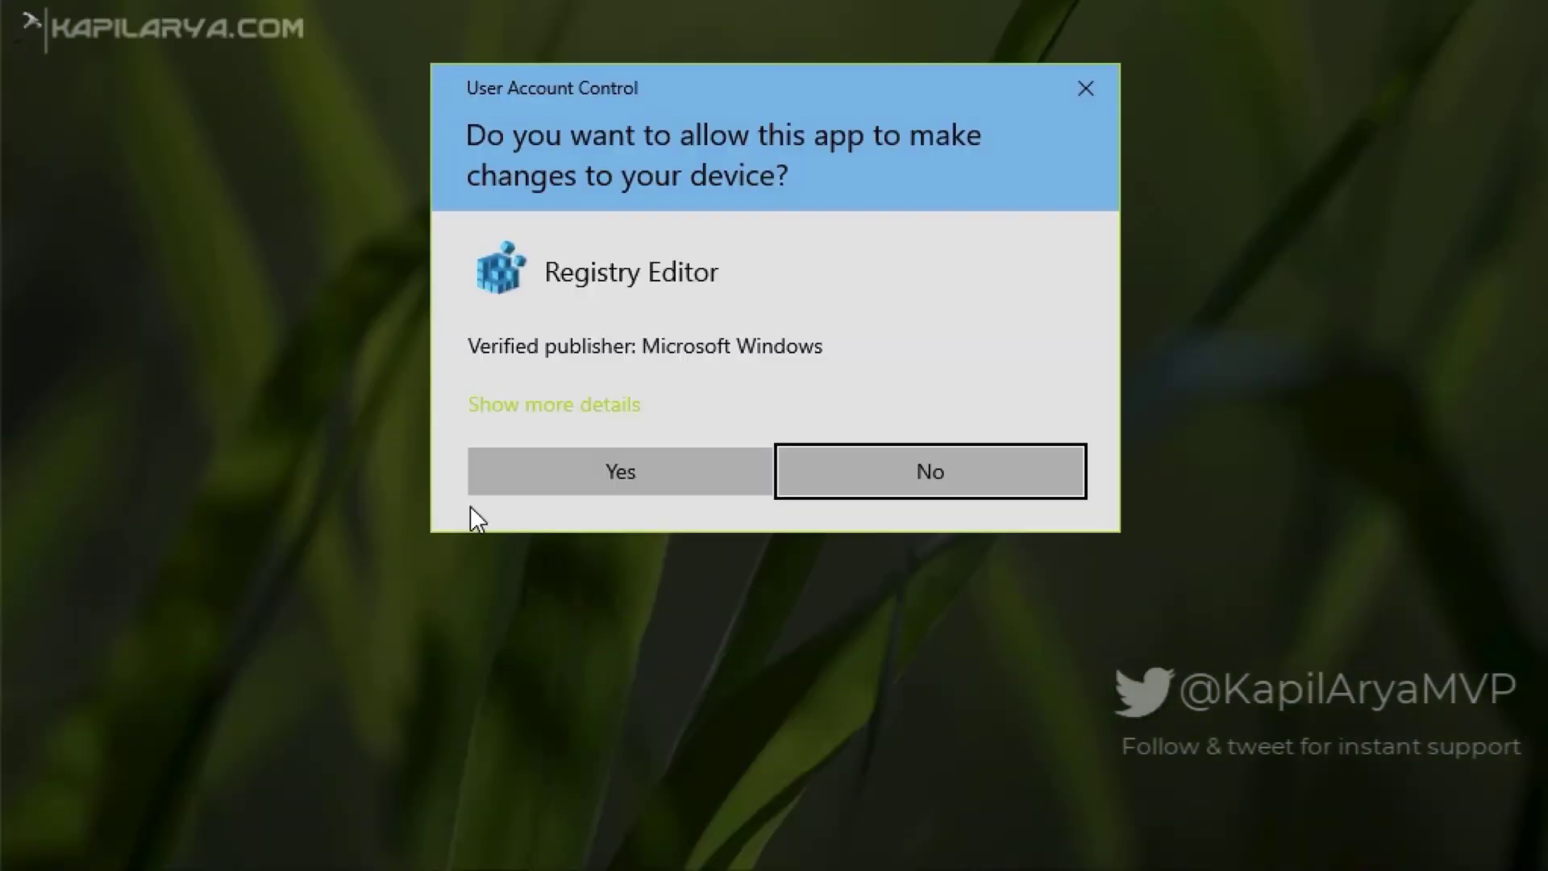
# Step: Allow the UAC prompt and bring up the context menu of HKLM\SYSTEM\CurrentControlSet\Services\Audiosrv
pyautogui.click(521, 476)
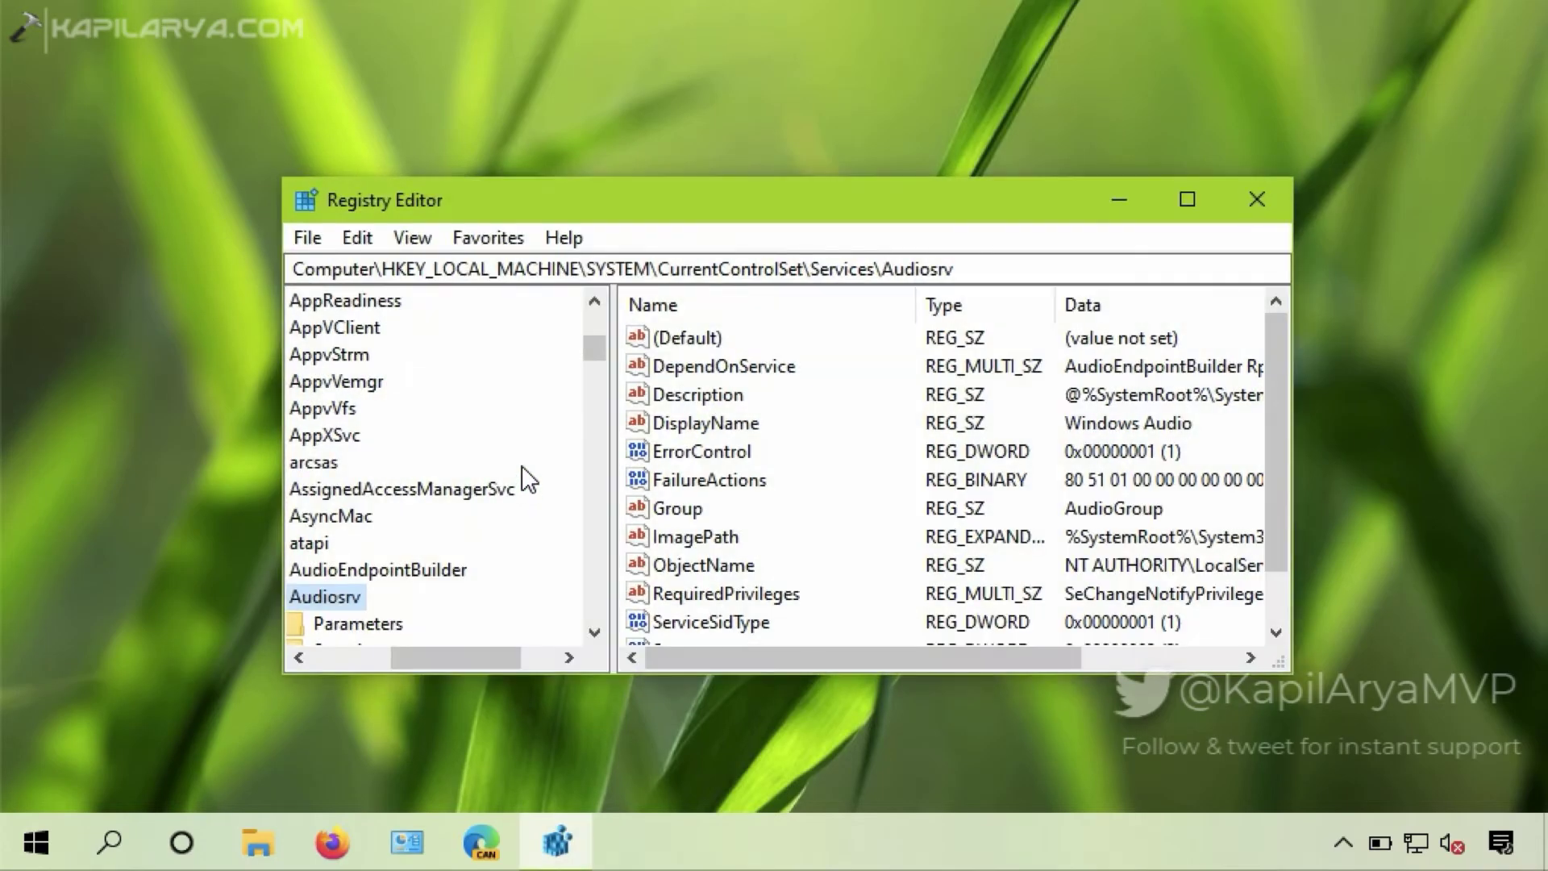
pyautogui.moveTo(599, 206); pyautogui.dragTo(595, 178)
pyautogui.moveTo(453, 632); pyautogui.dragTo(410, 627)
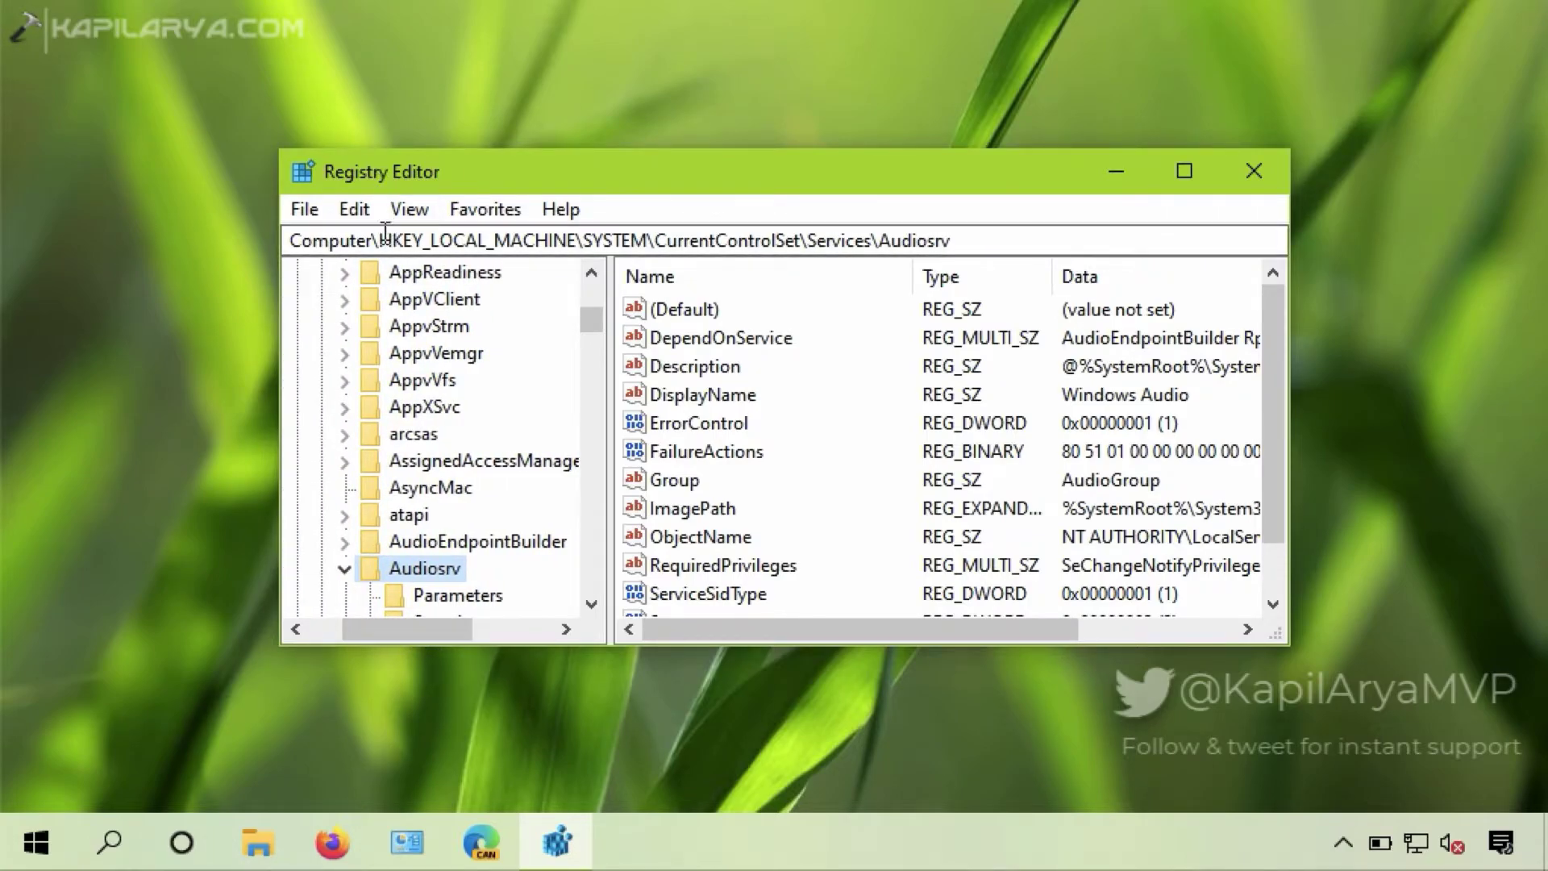
pyautogui.moveTo(377, 240); pyautogui.dragTo(956, 241)
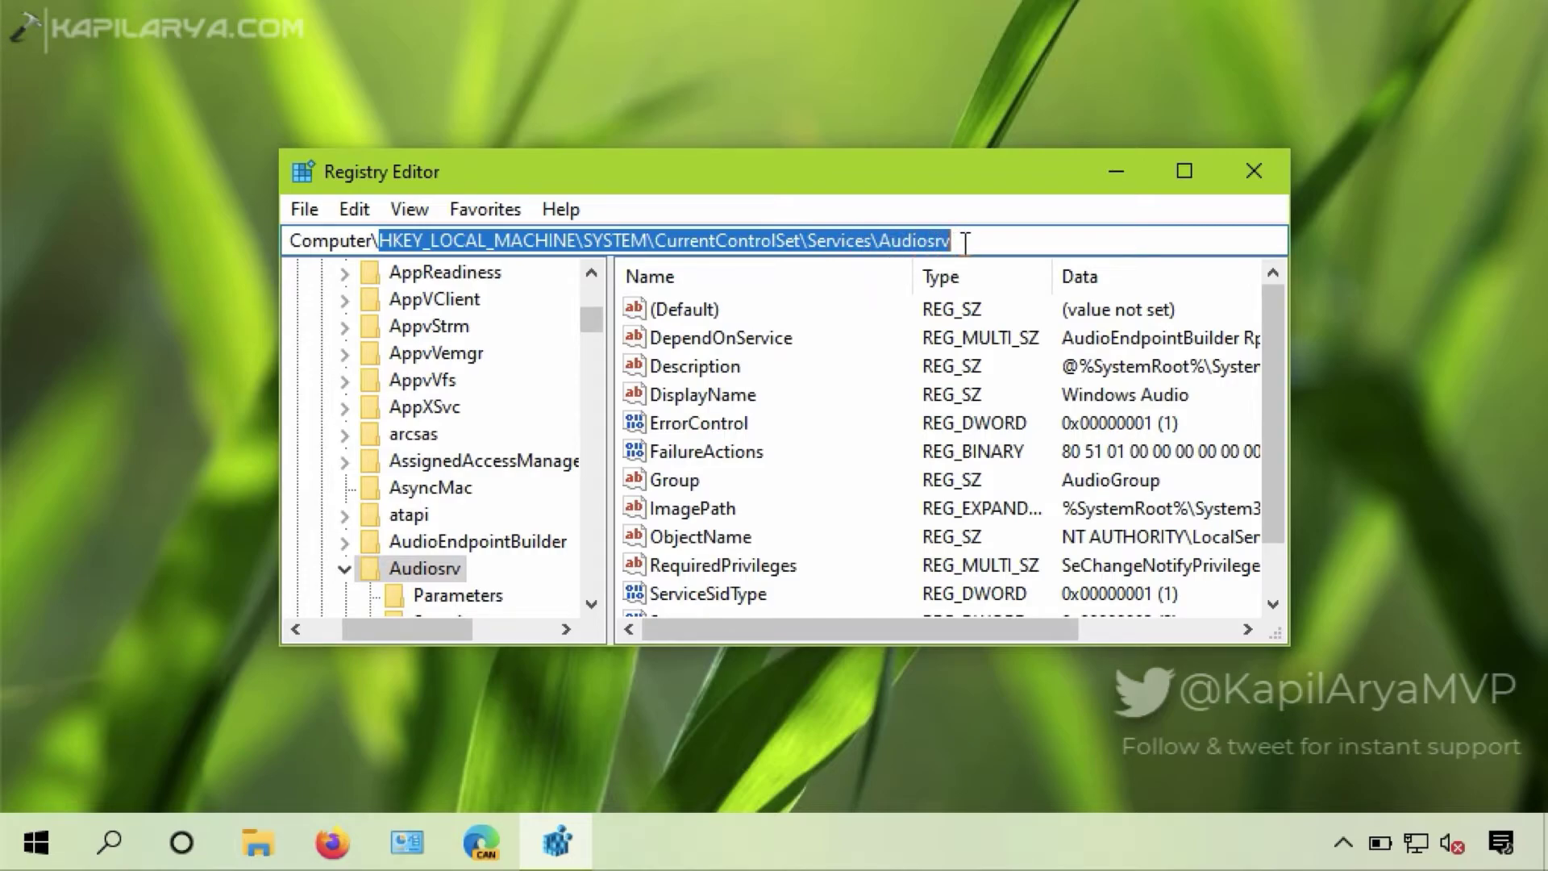
pyautogui.click(344, 569)
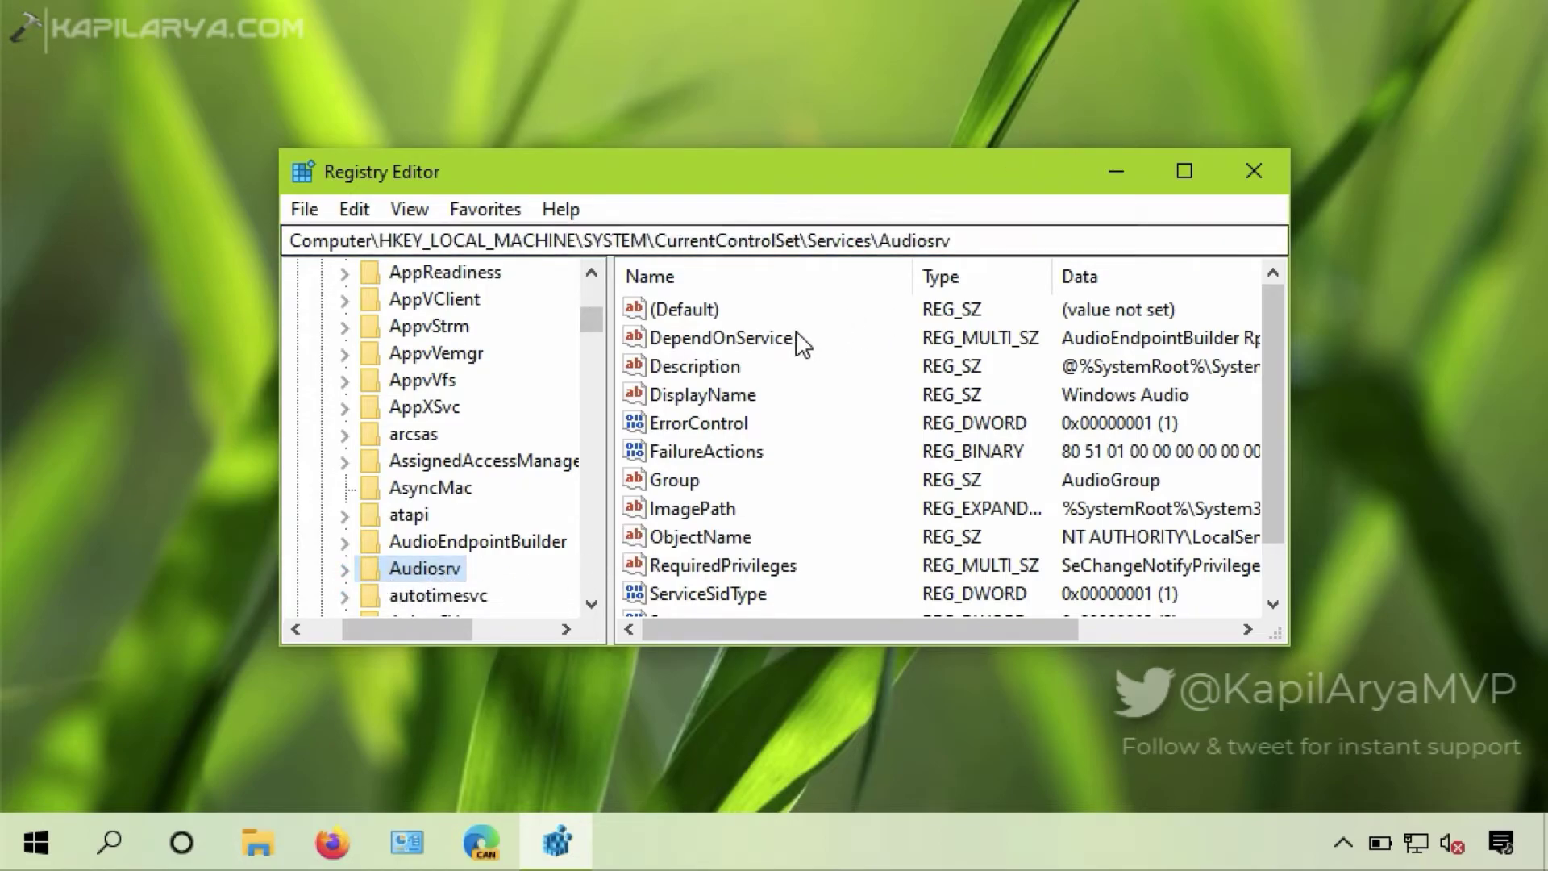
pyautogui.rightClick(461, 578)
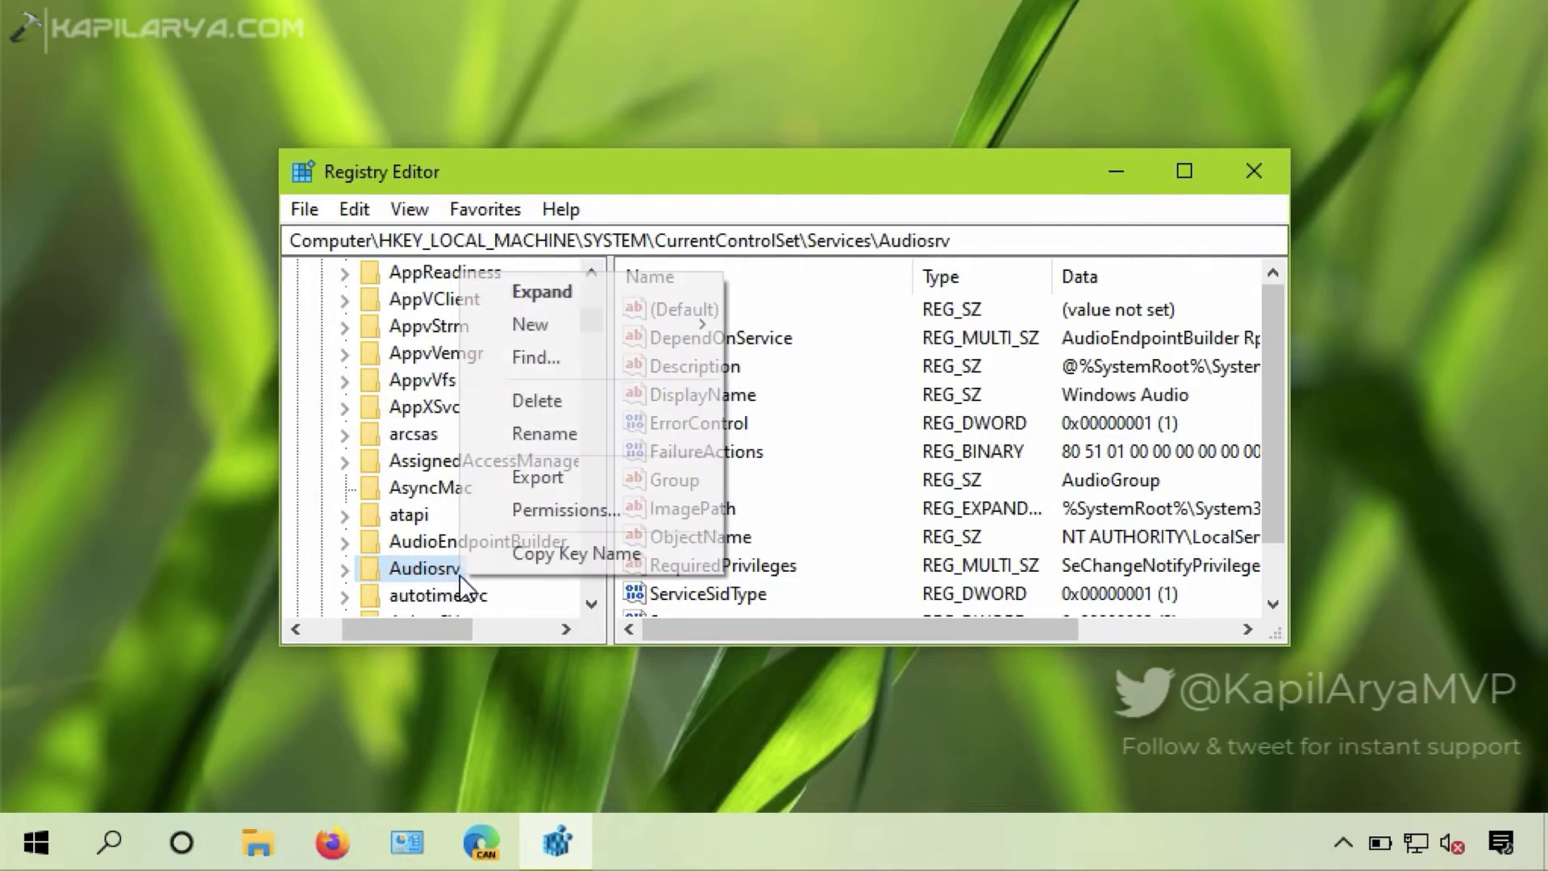
# Step: In Audiosrv's Permissions, add the Administrators group and tick Allow for Read
pyautogui.click(496, 513)
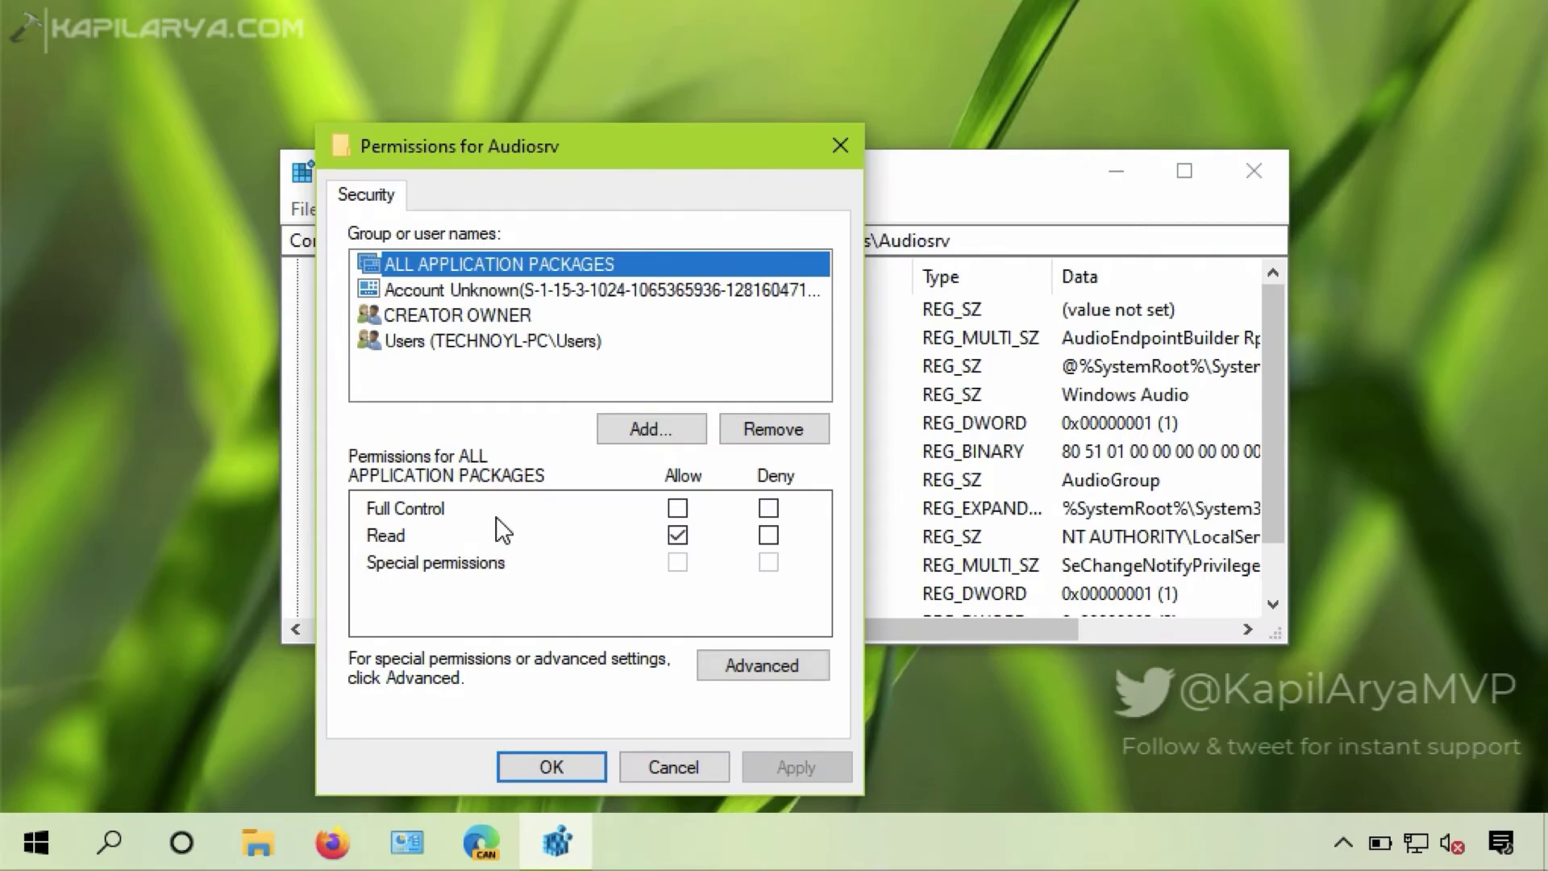
pyautogui.moveTo(540, 152); pyautogui.dragTo(596, 102)
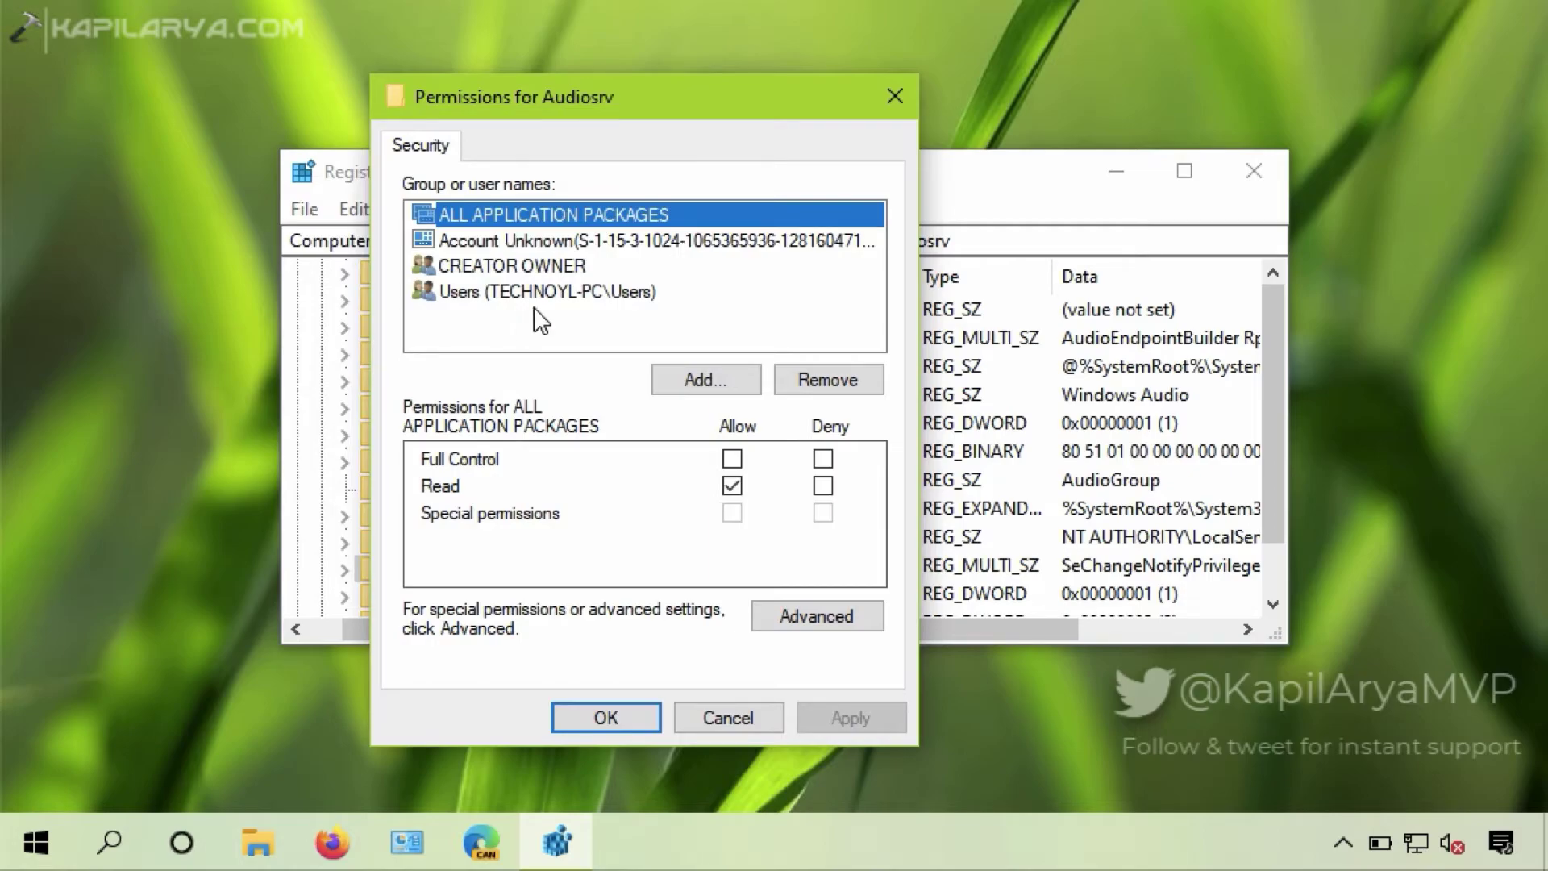
pyautogui.press('Tab')
pyautogui.press('Tab')
pyautogui.press('Tab')
pyautogui.press('Tab')
pyautogui.click(684, 390)
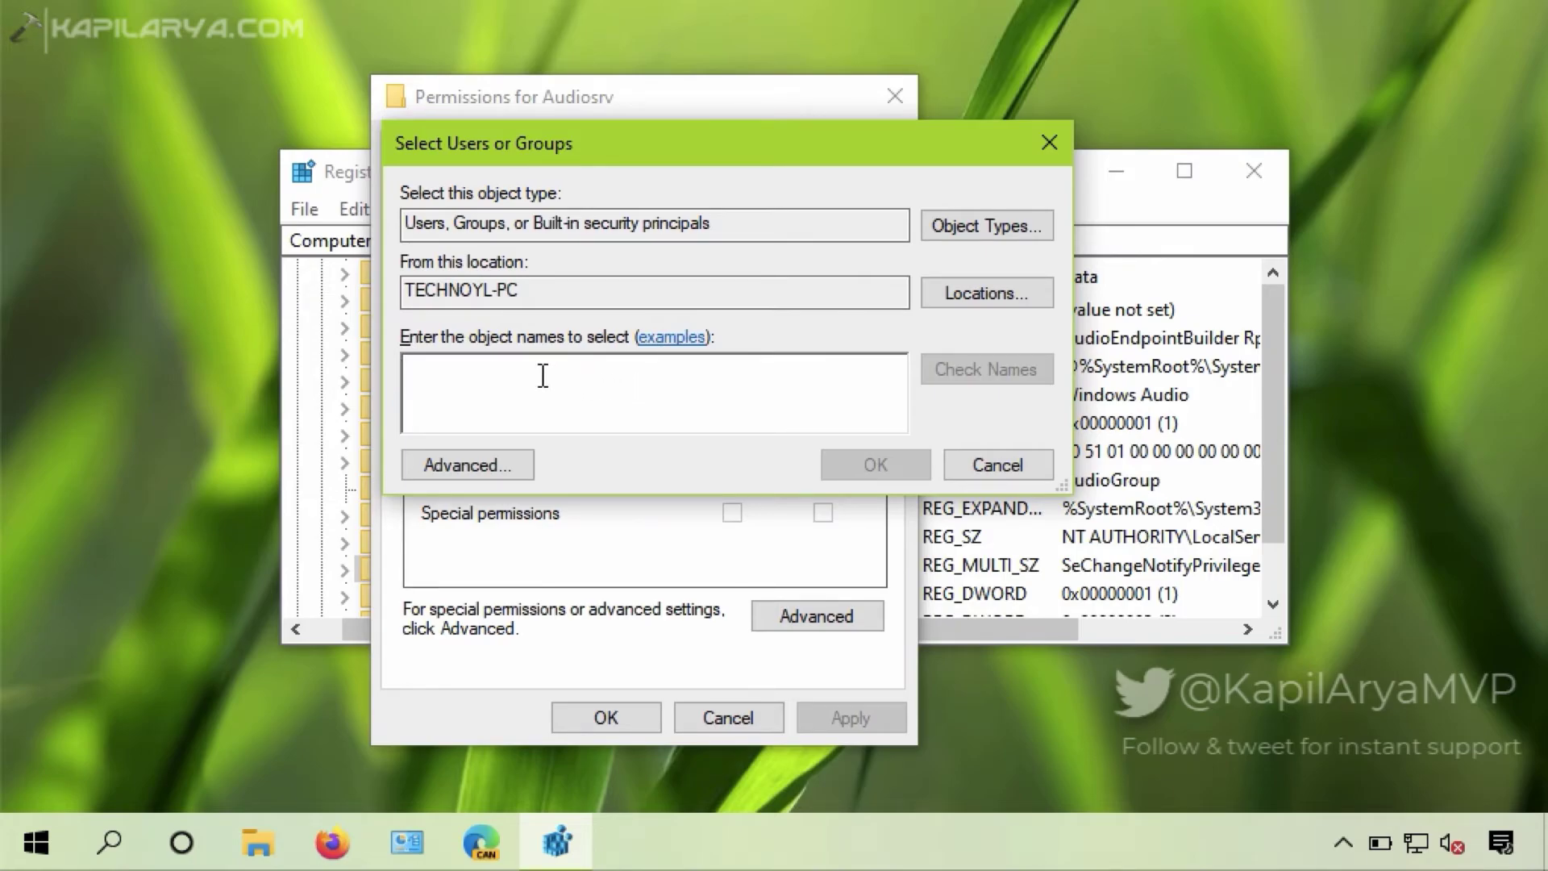
pyautogui.write('Ad')
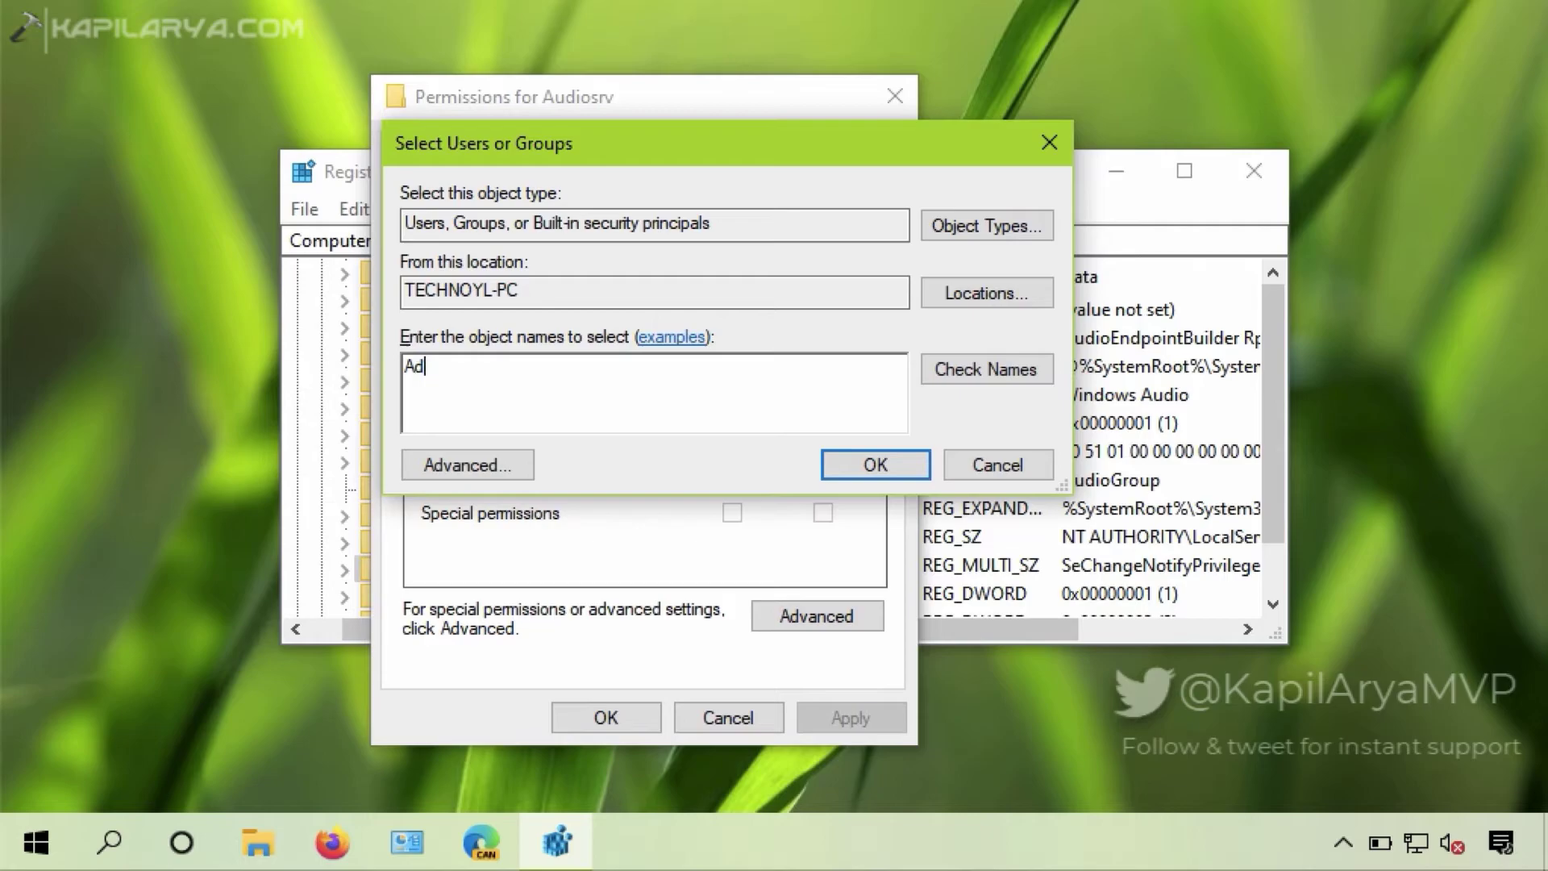
pyautogui.write('ministrators')
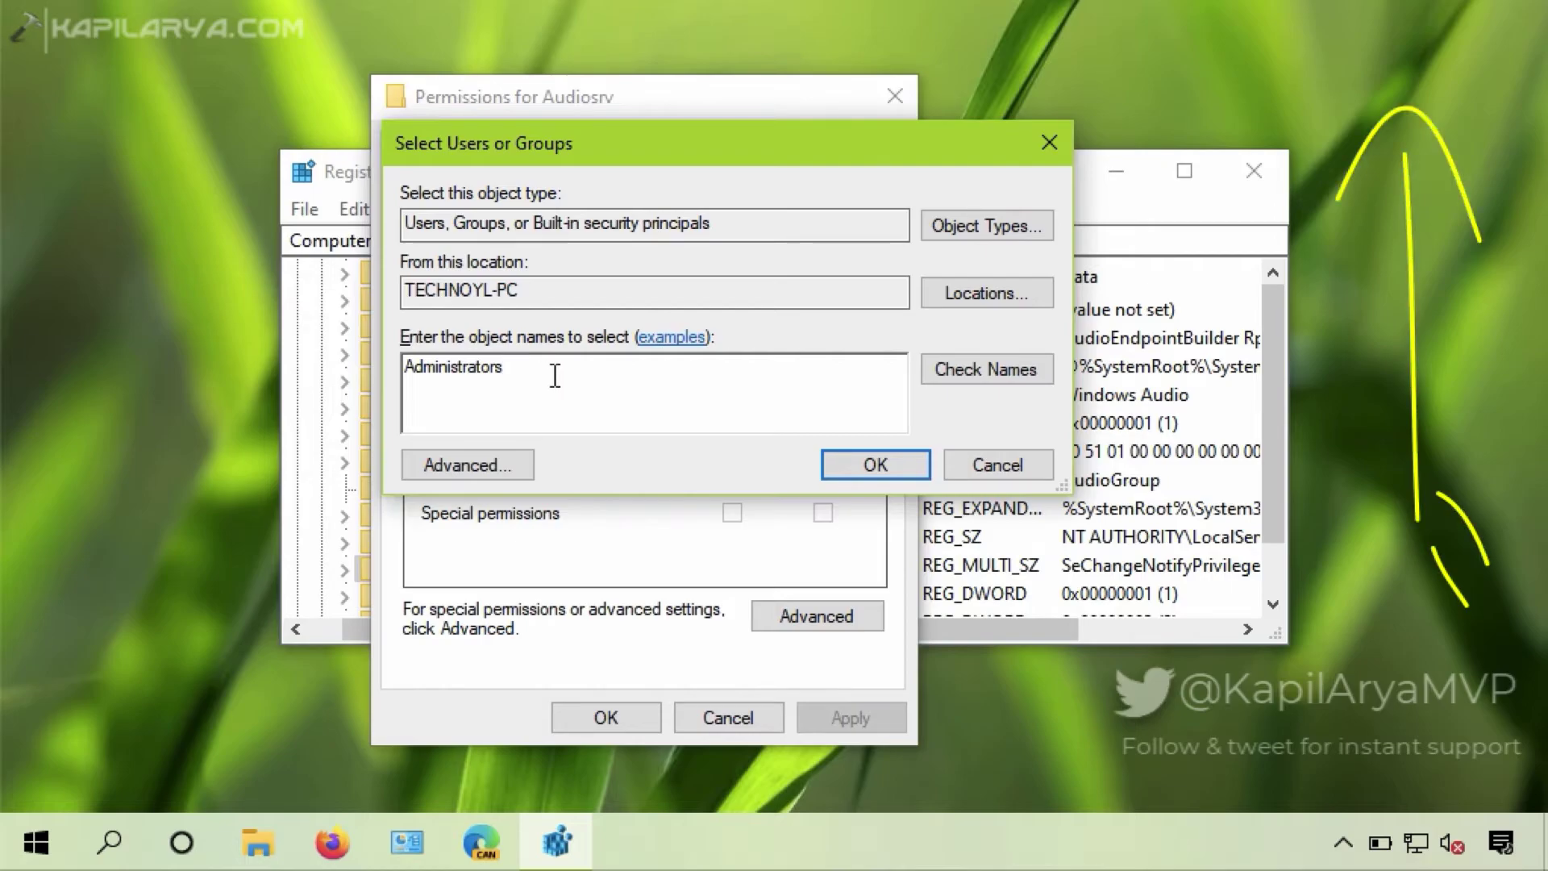
pyautogui.click(942, 375)
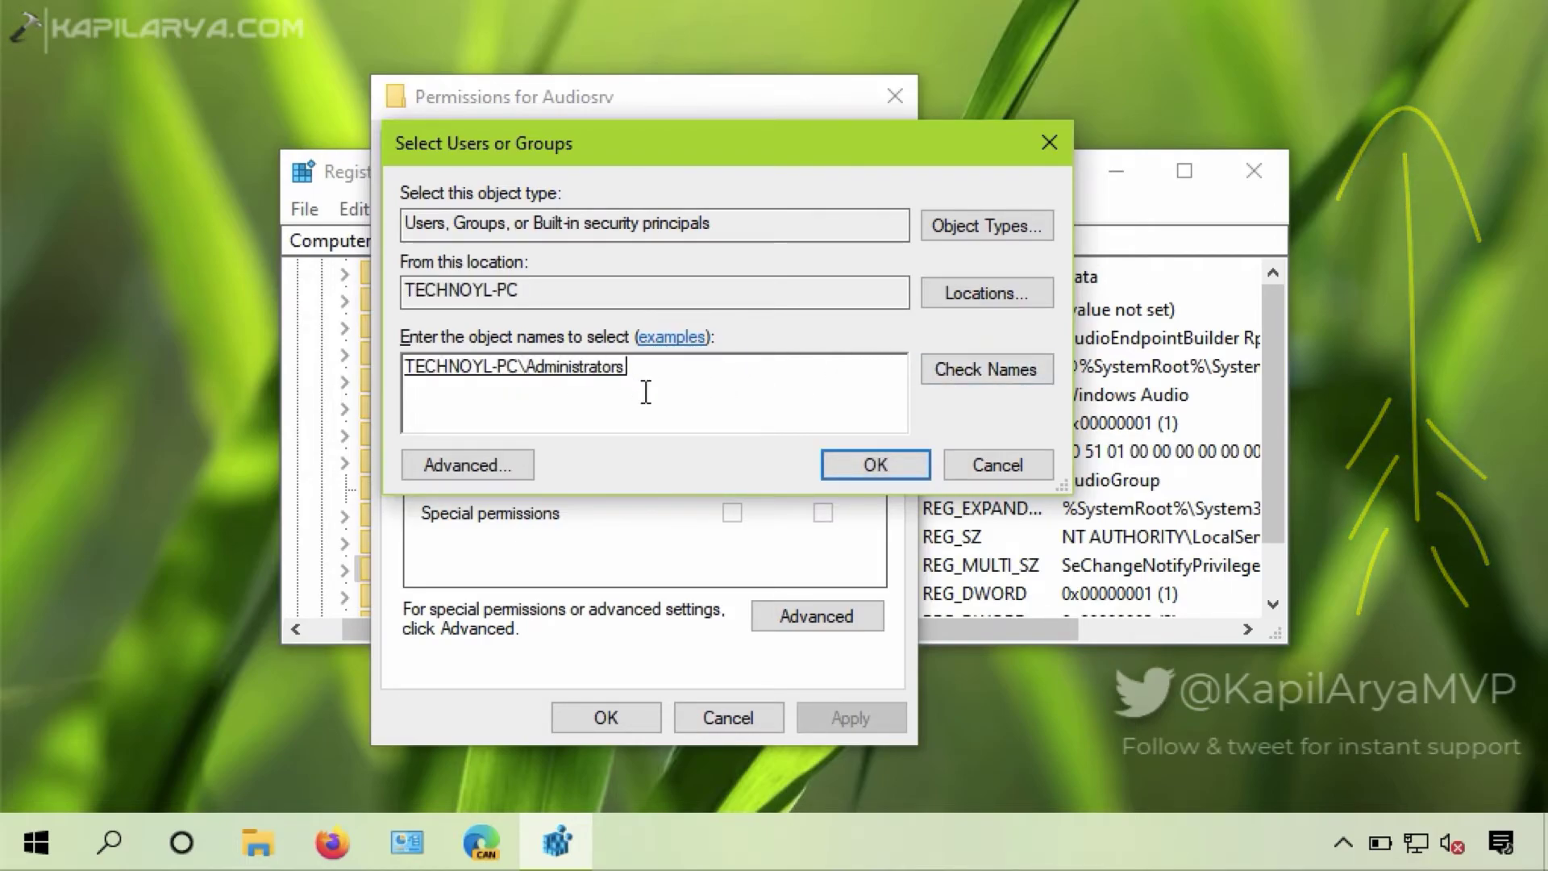
pyautogui.click(848, 463)
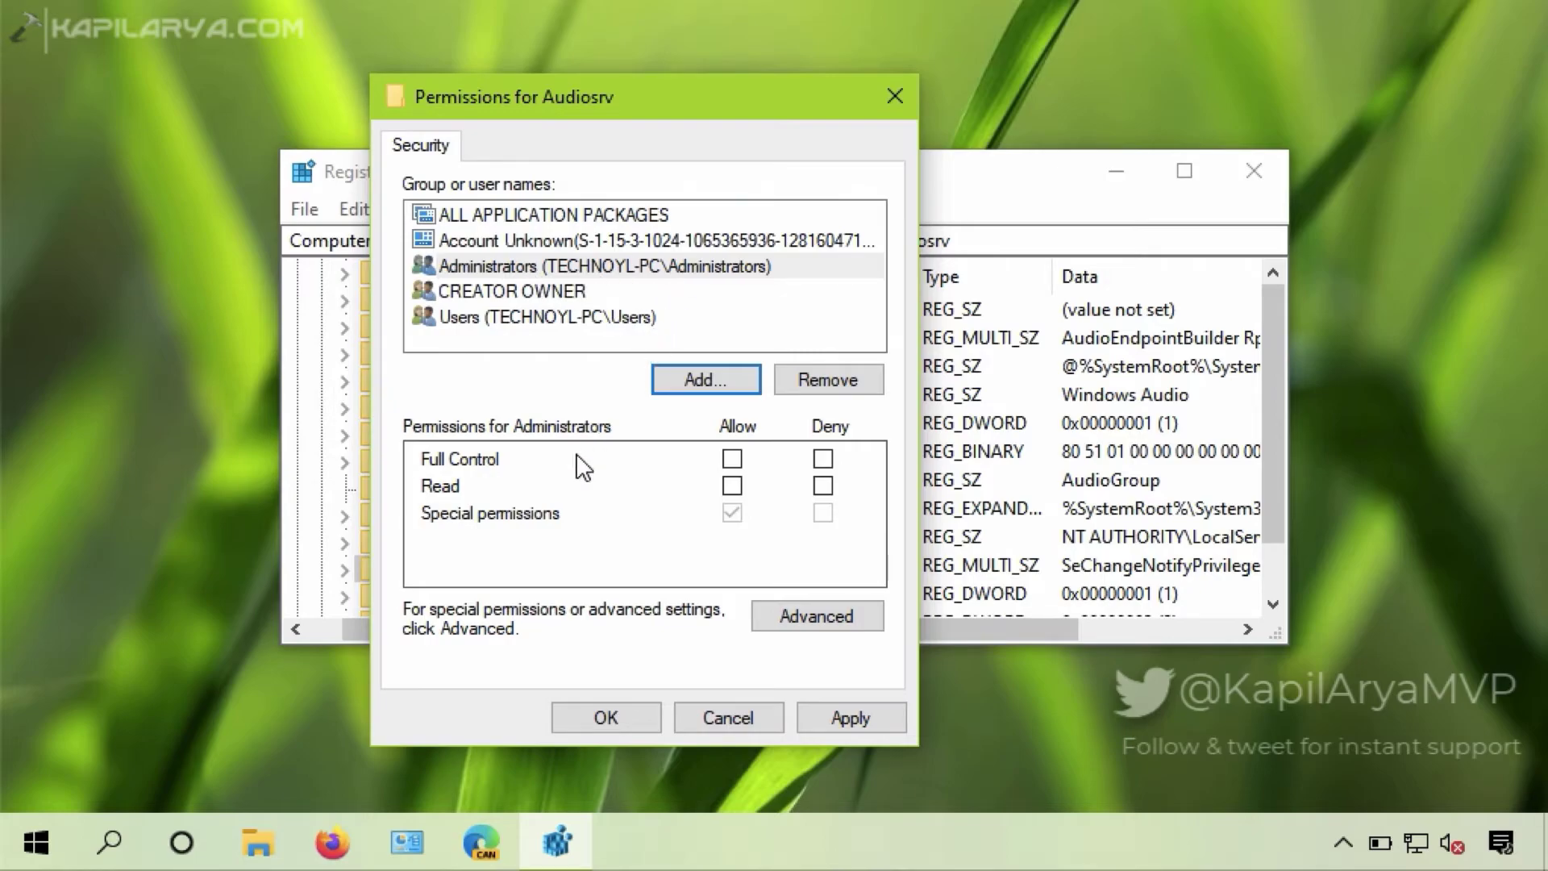
pyautogui.click(732, 486)
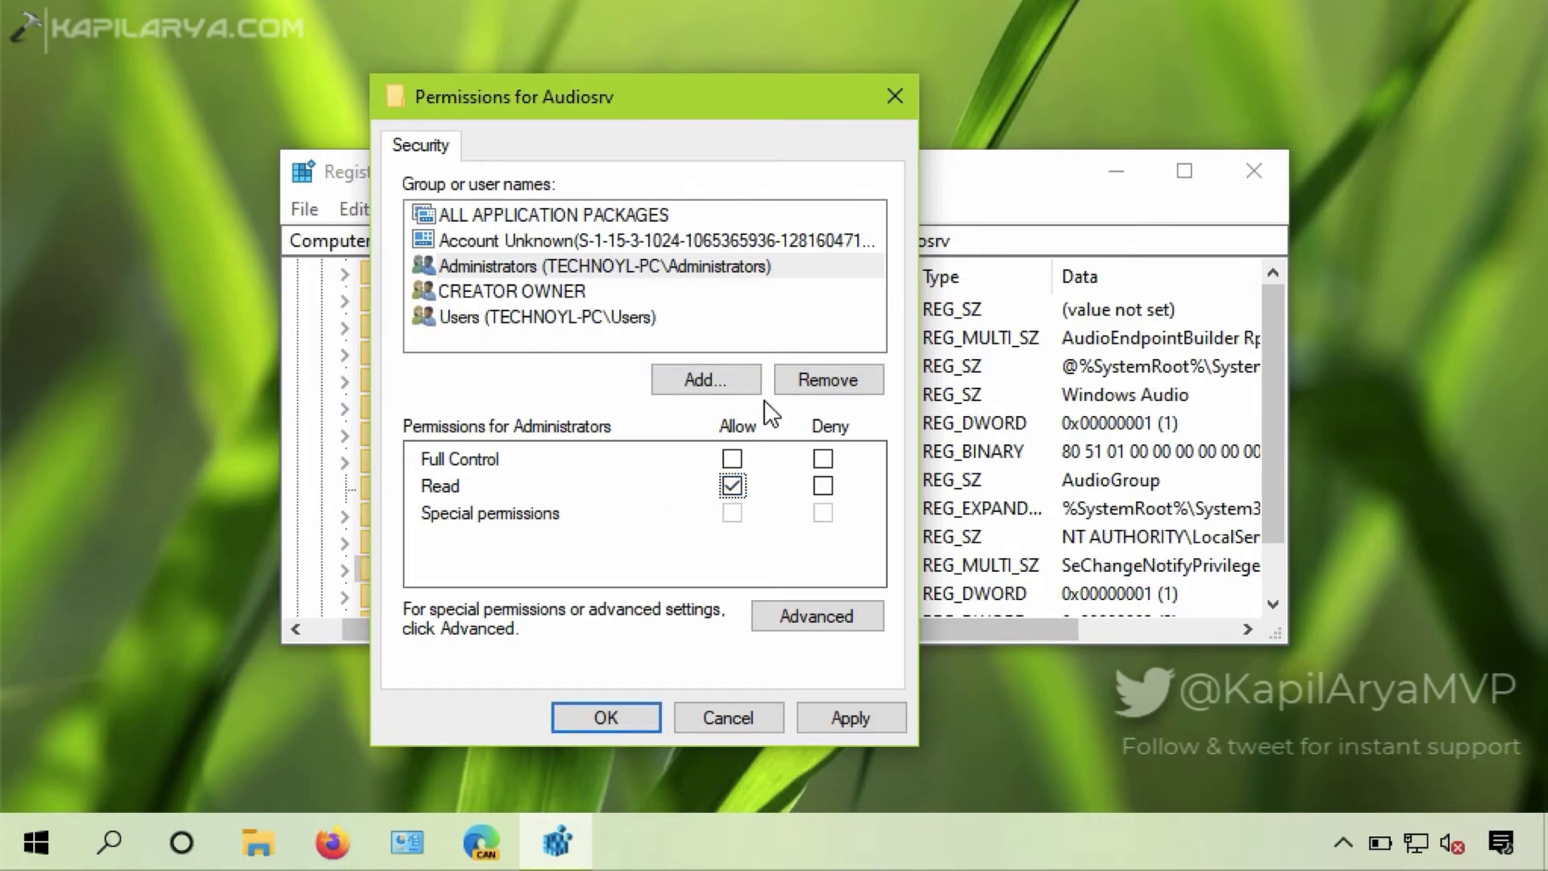
# Step: Add your own user account name to the Audiosrv permissions with Read allowed
pyautogui.click(674, 385)
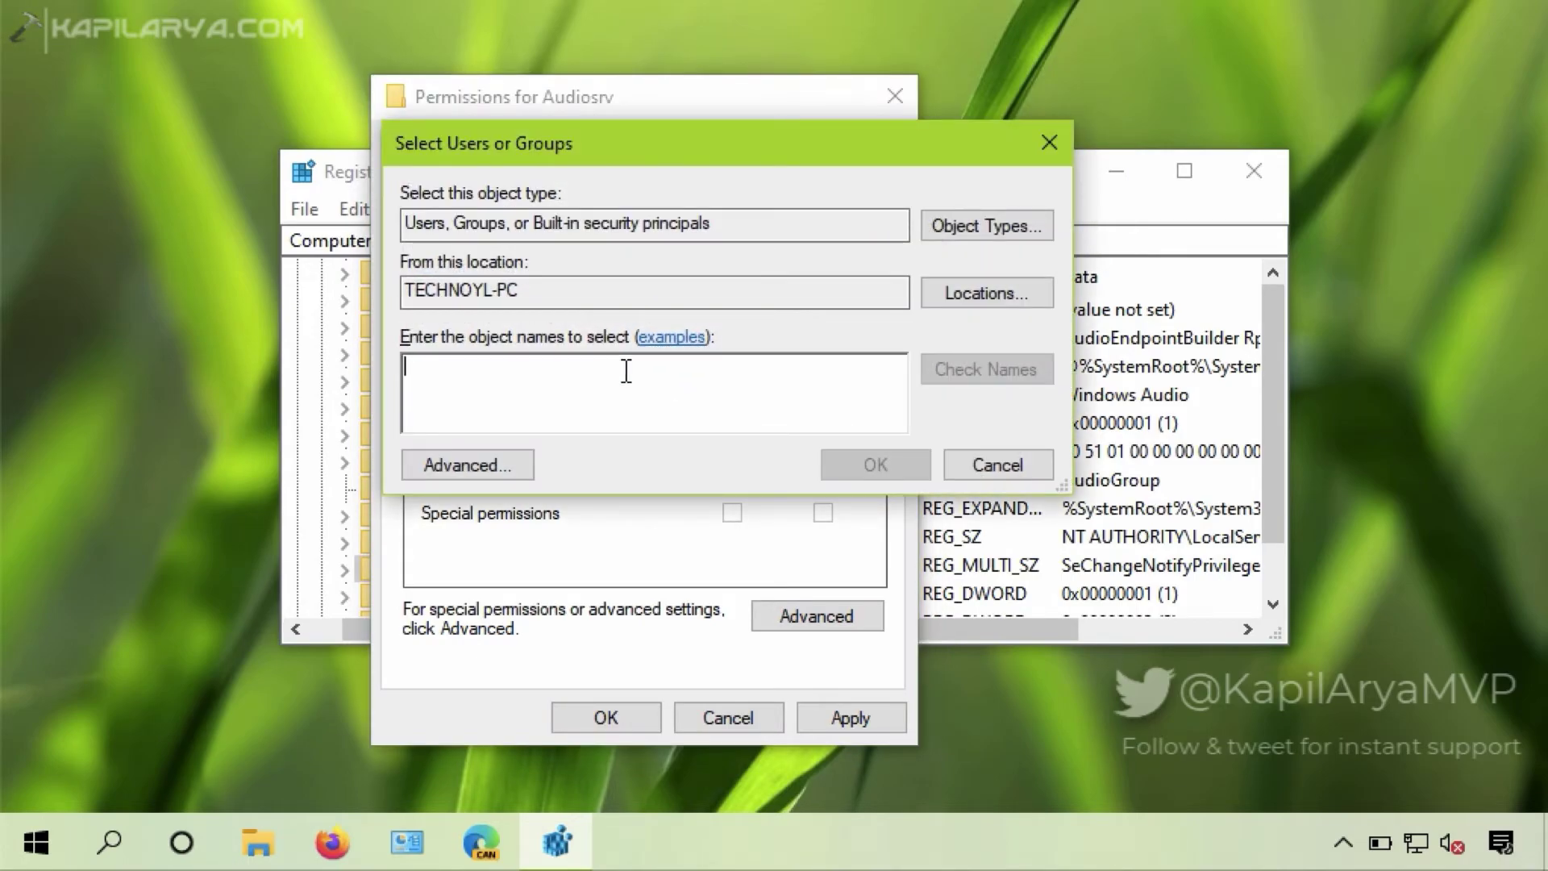
pyautogui.write('Kap')
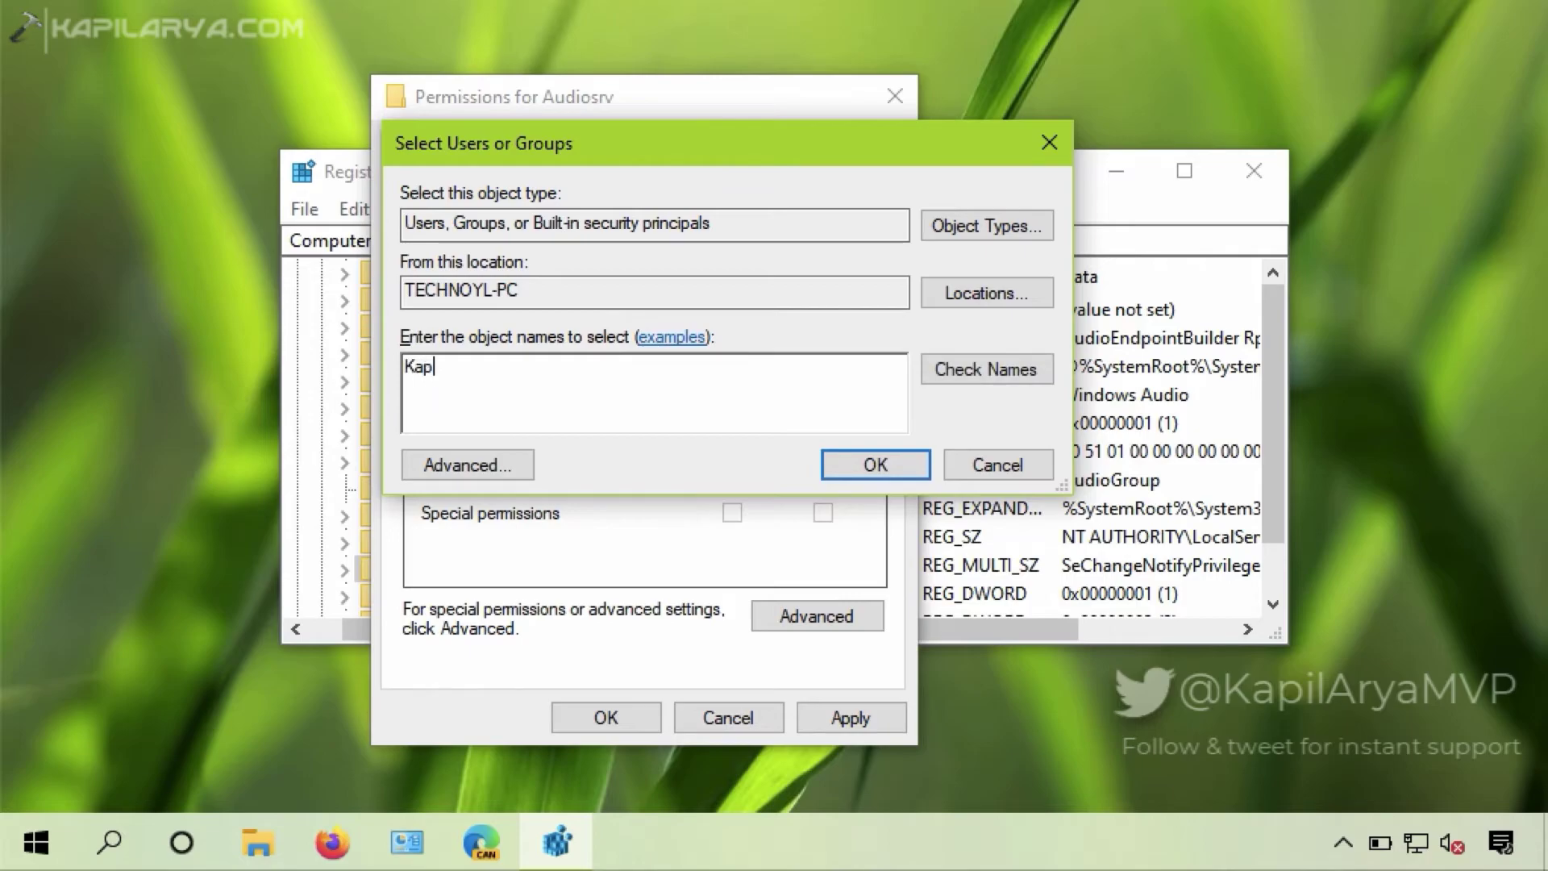
pyautogui.write('il Arya')
pyautogui.click(963, 373)
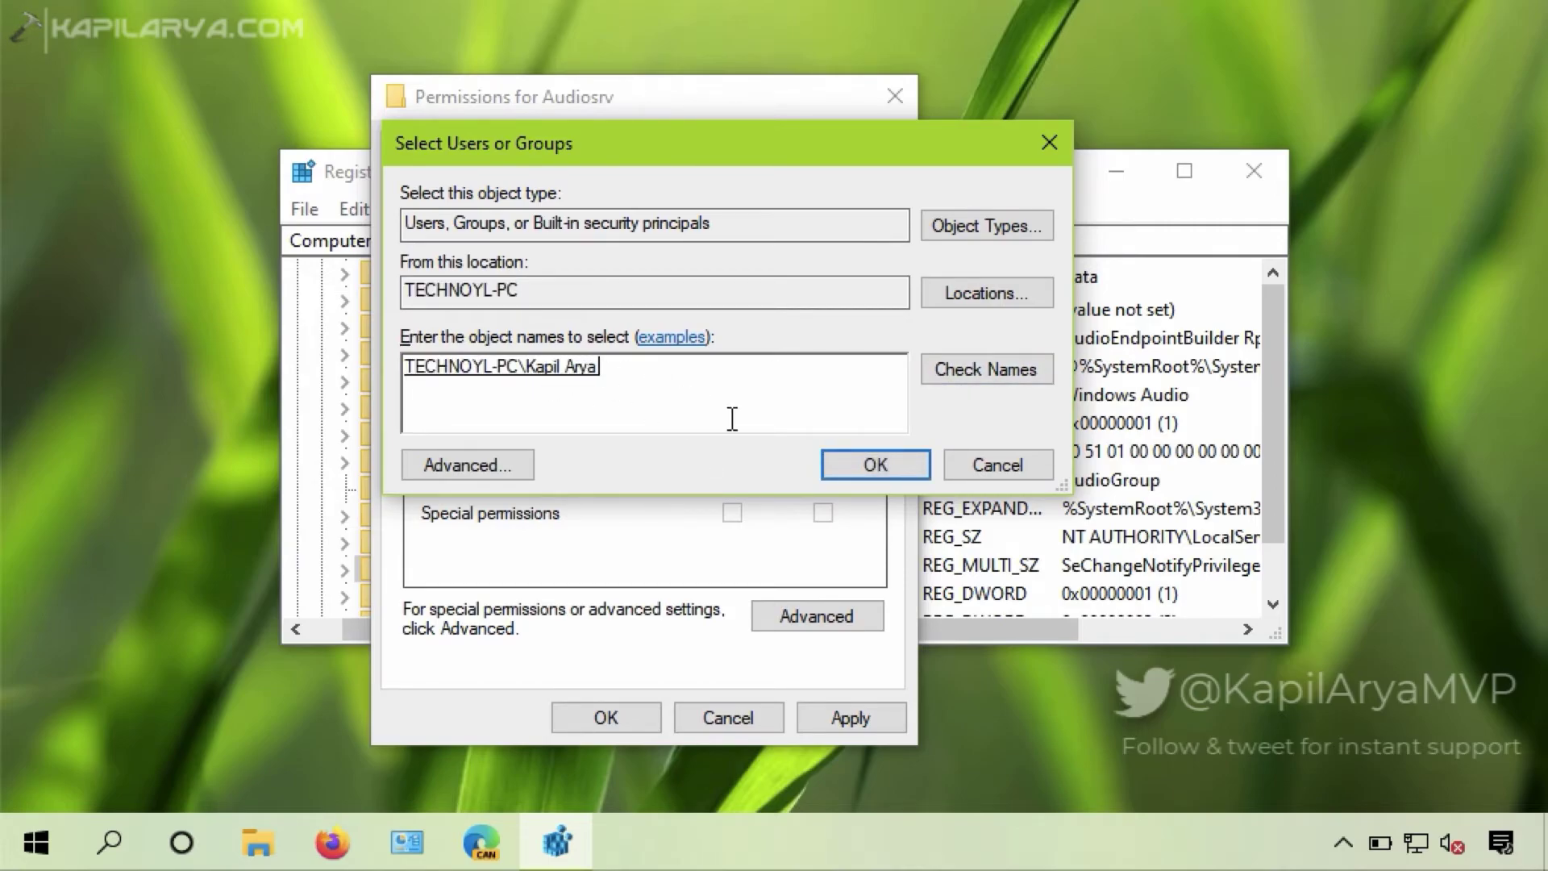
pyautogui.click(845, 463)
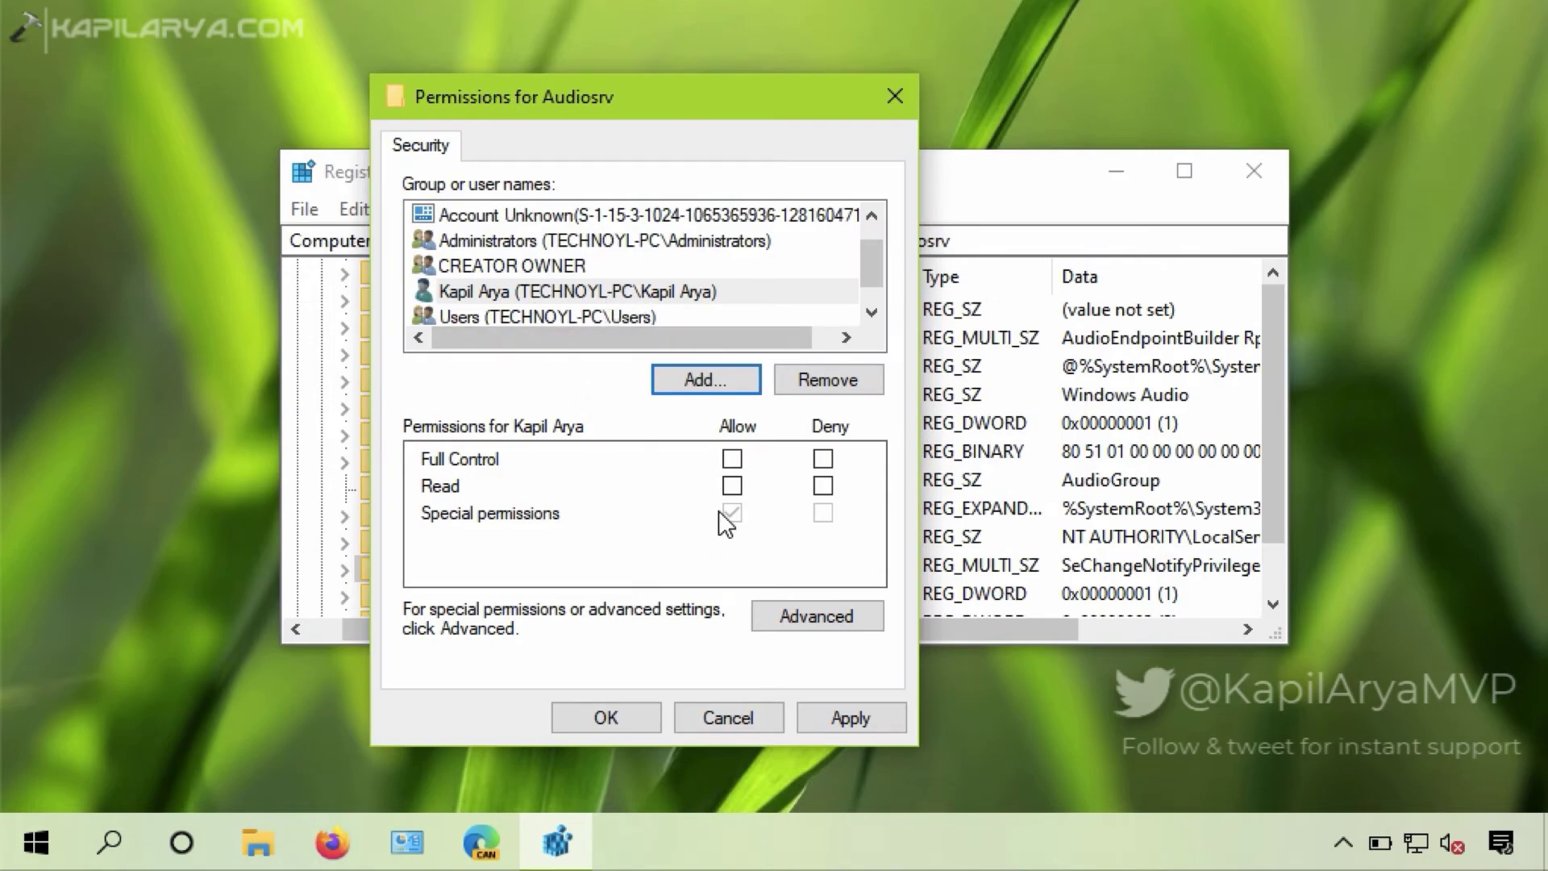
pyautogui.click(731, 486)
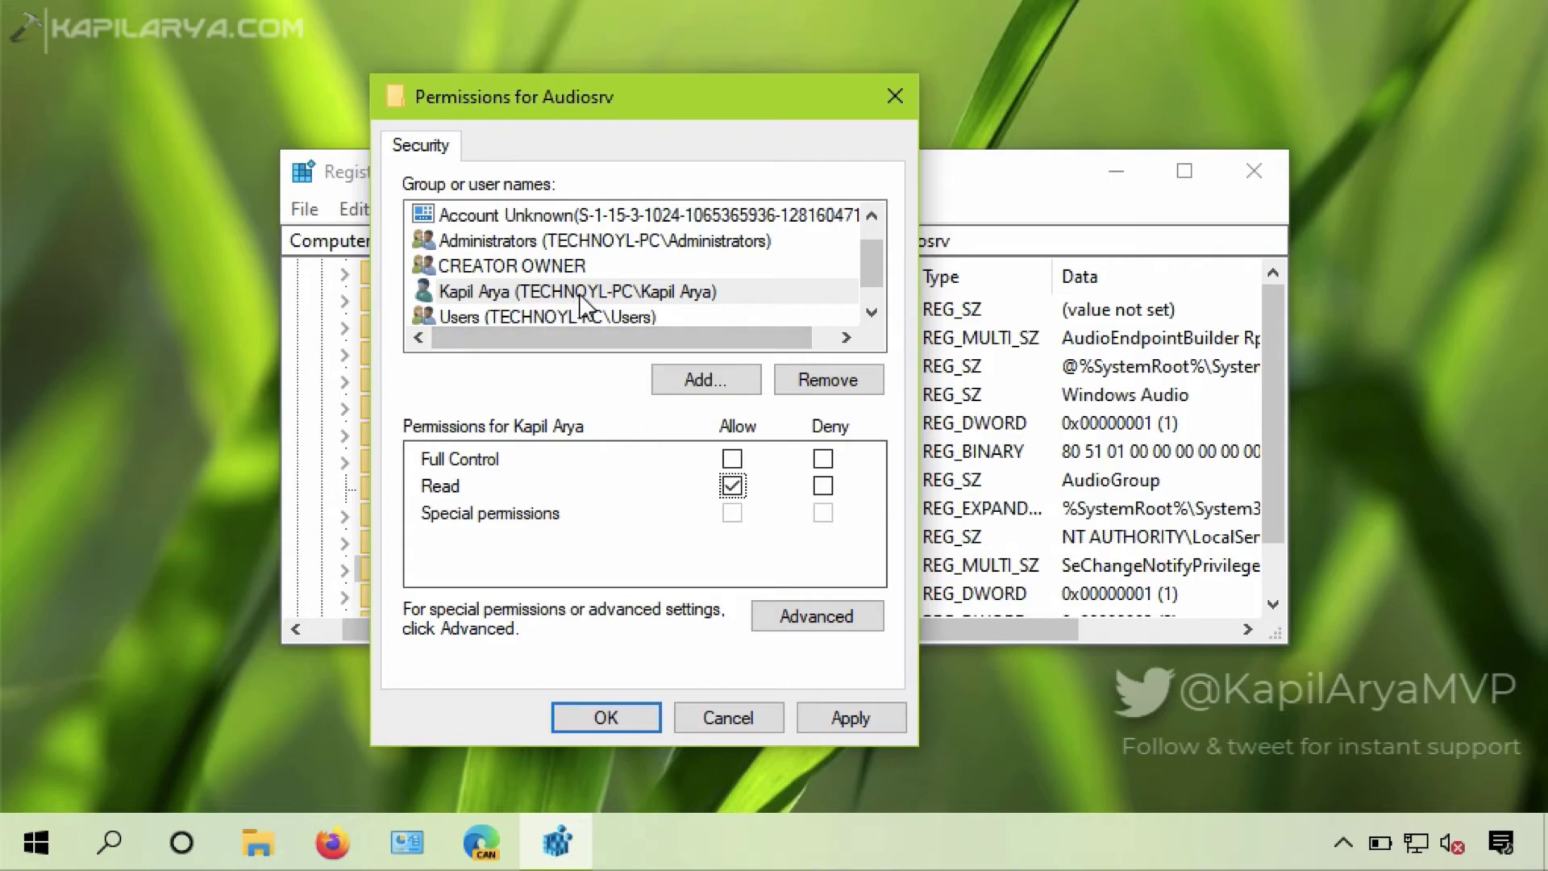
pyautogui.click(579, 293)
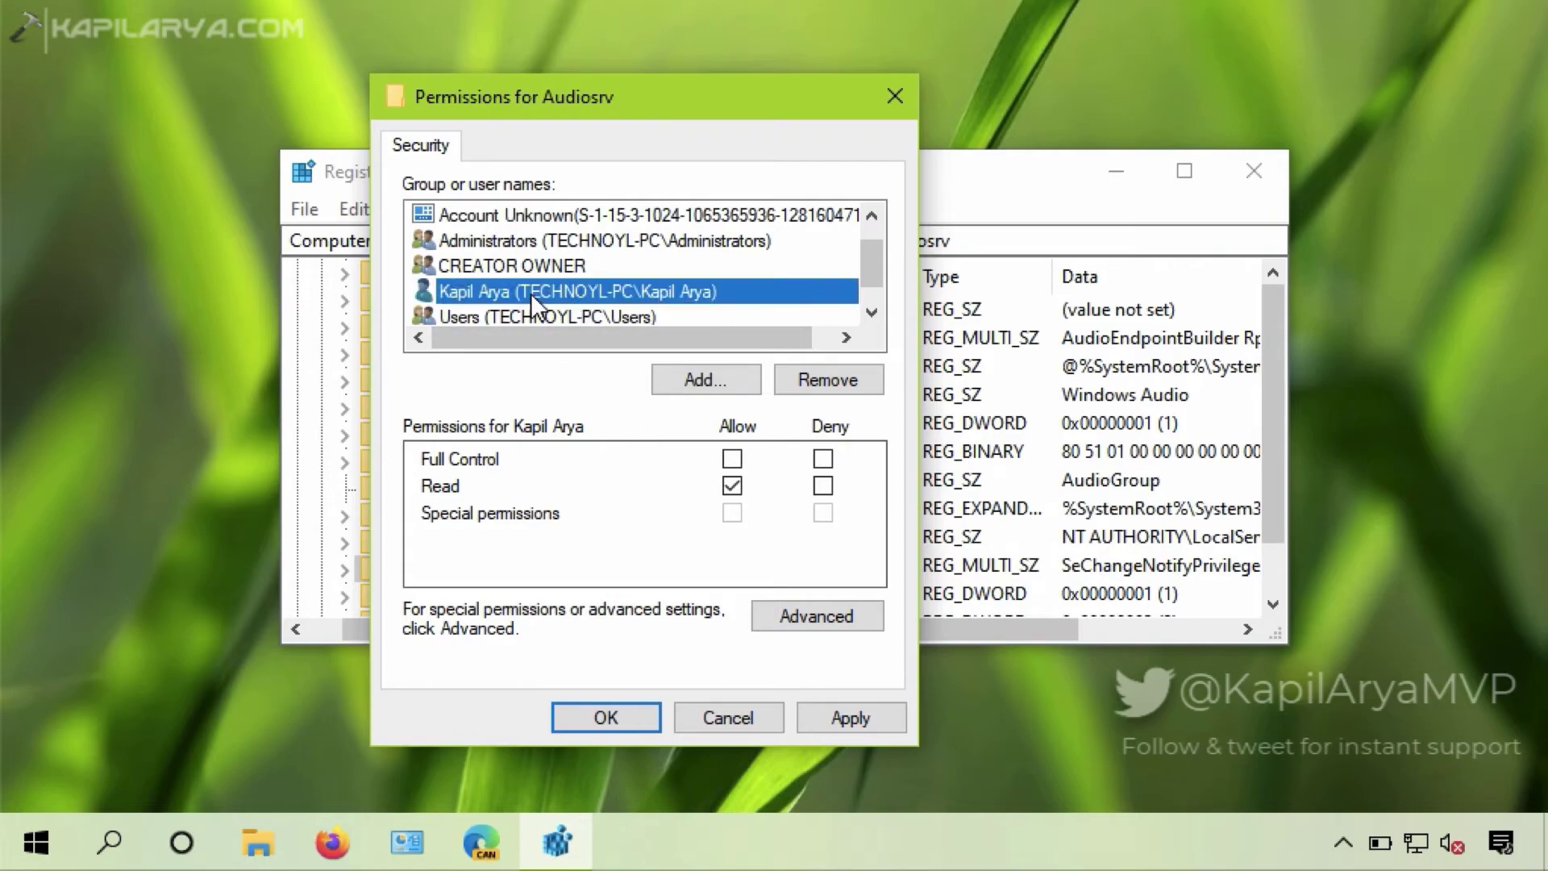
# Step: Allow Full Control for Administrators on Audiosrv, then Apply and OK
pyautogui.scroll(-1, 530, 292)
pyautogui.scroll(1, 508, 294)
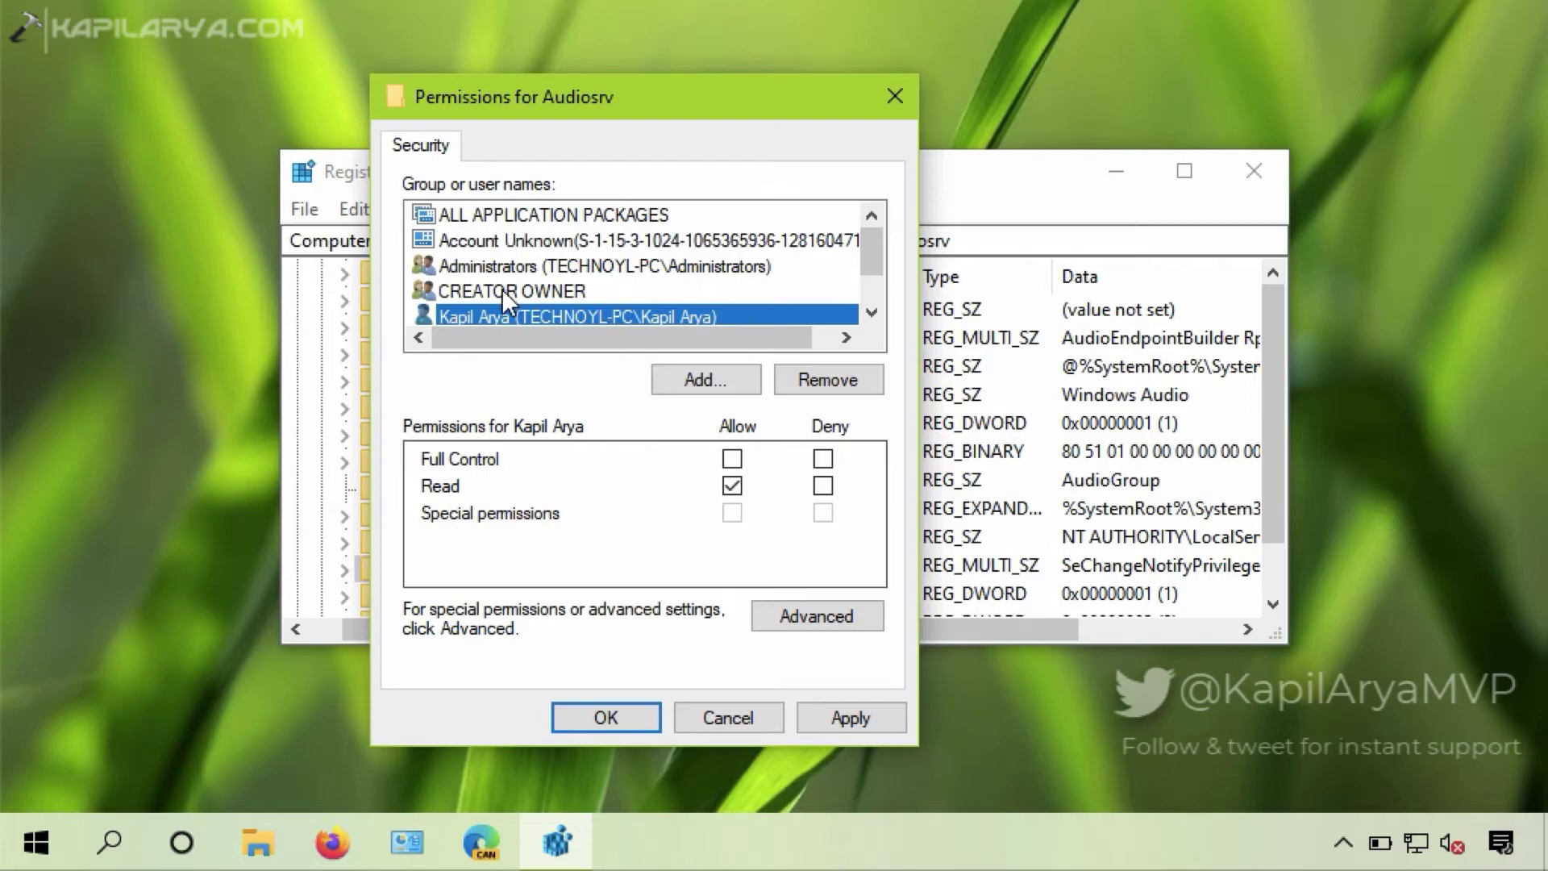
pyautogui.click(472, 270)
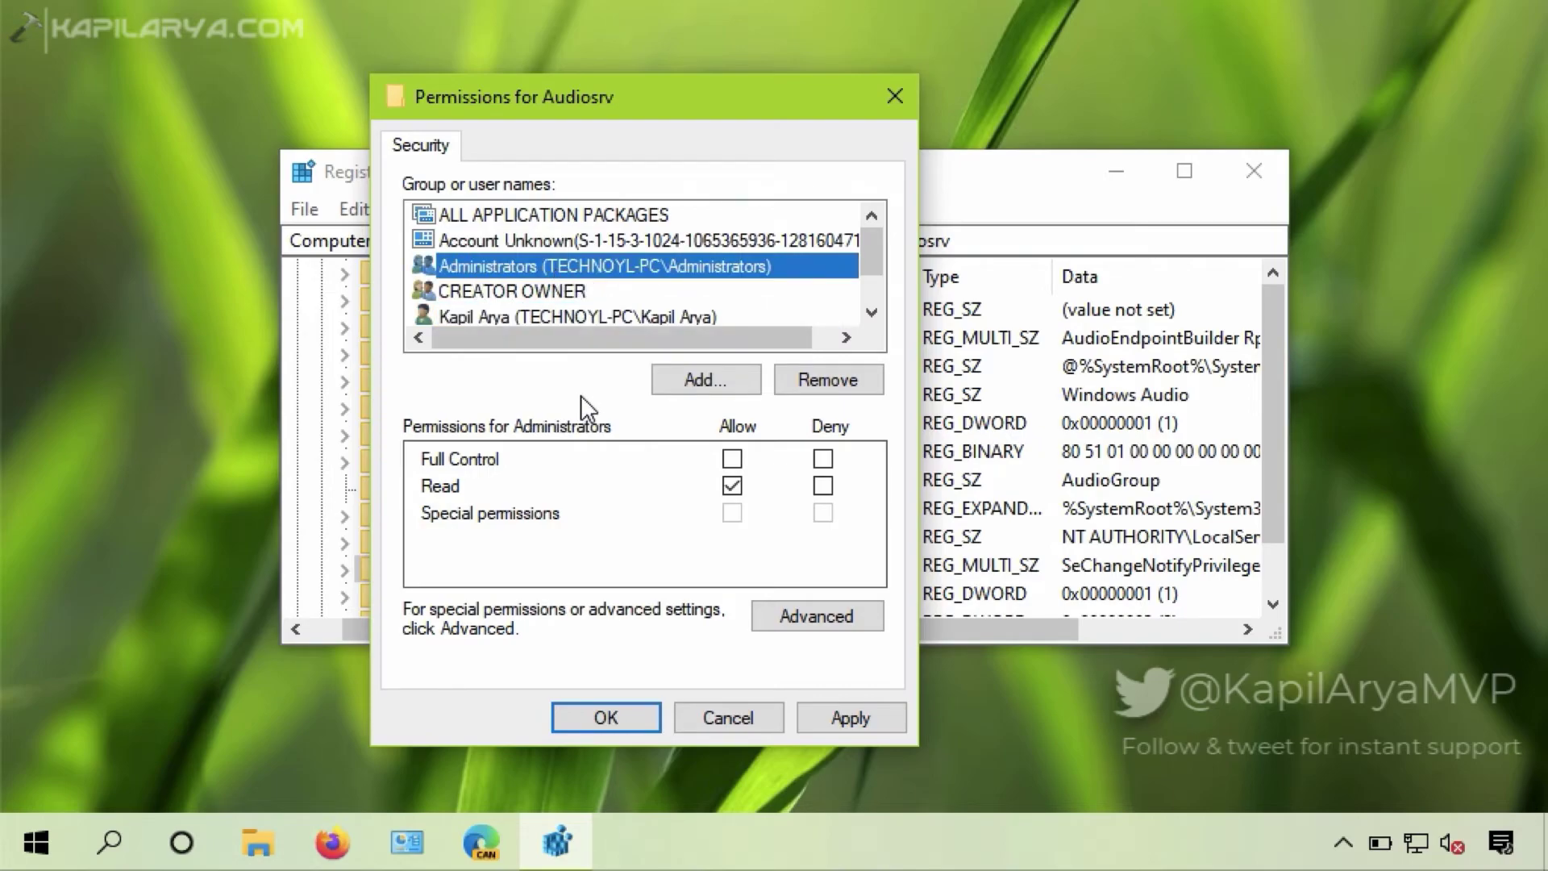
pyautogui.click(609, 311)
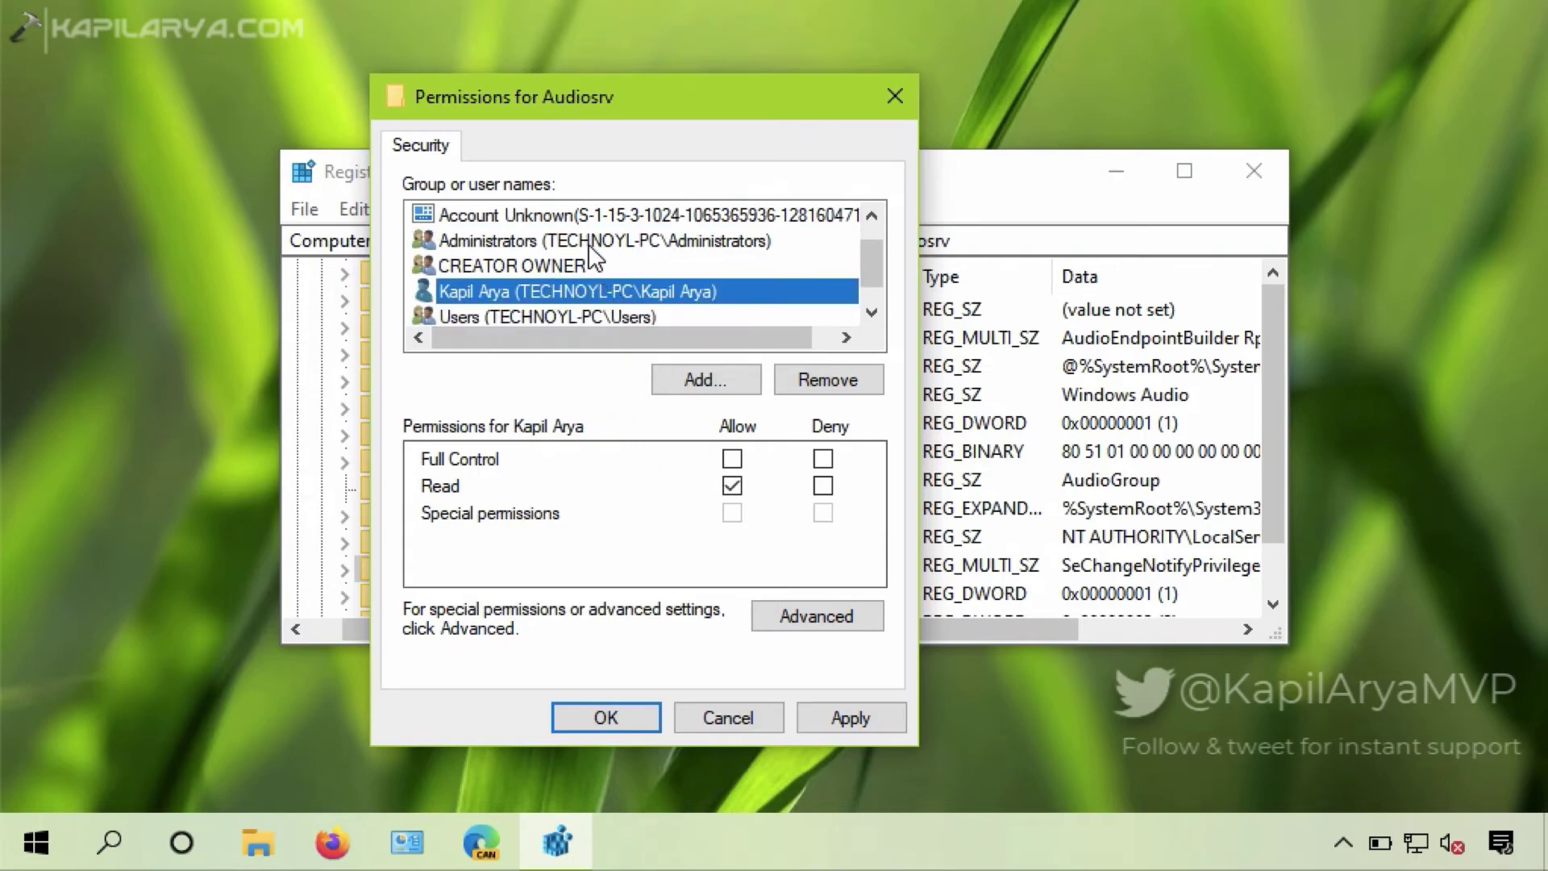
pyautogui.click(590, 246)
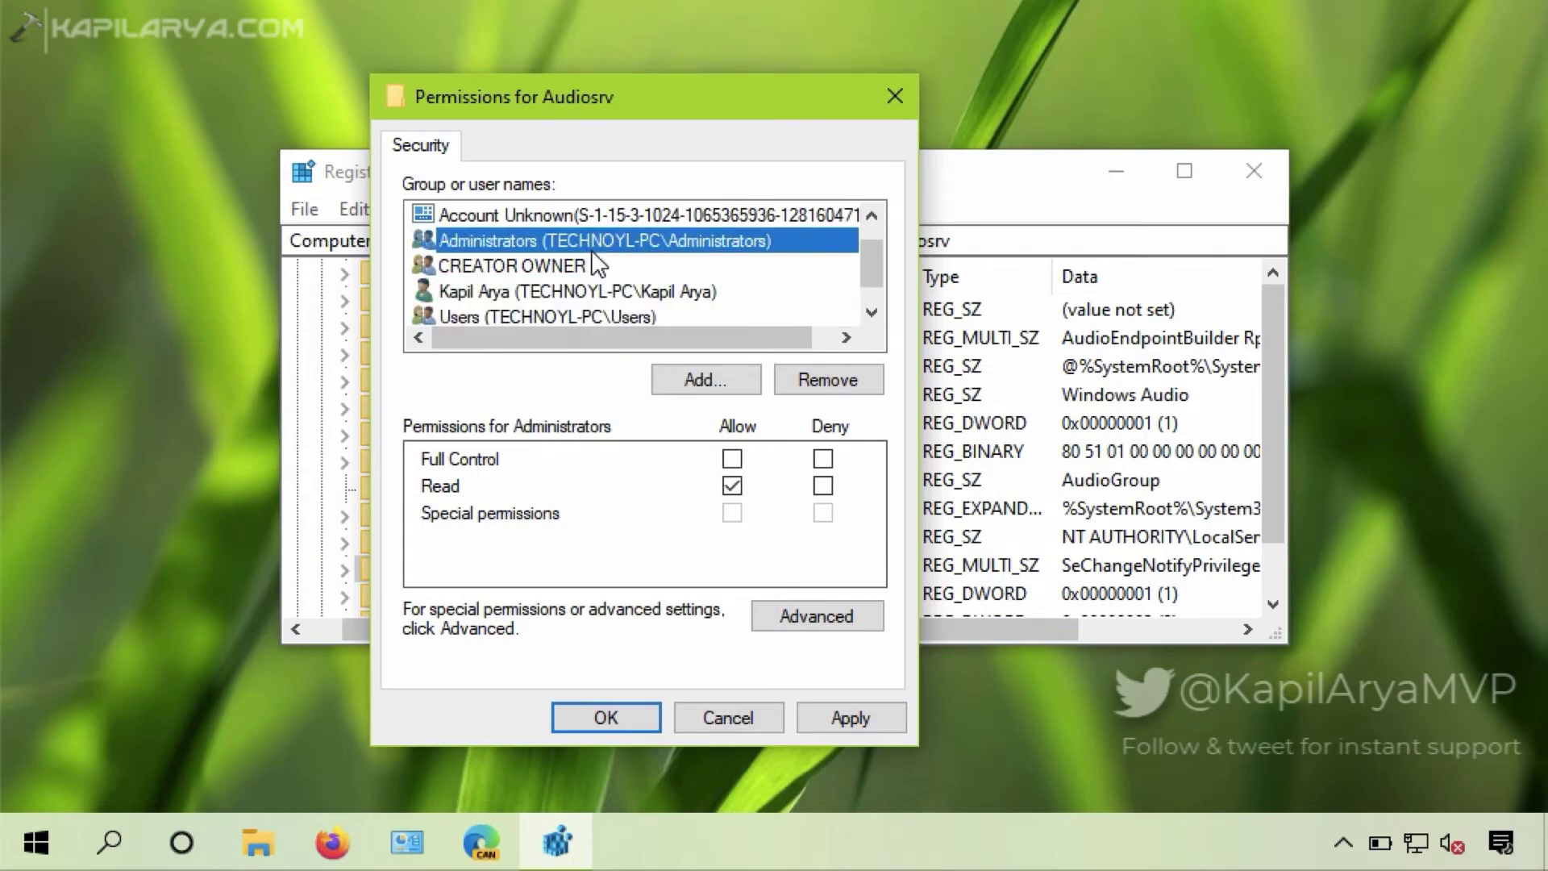
pyautogui.click(733, 460)
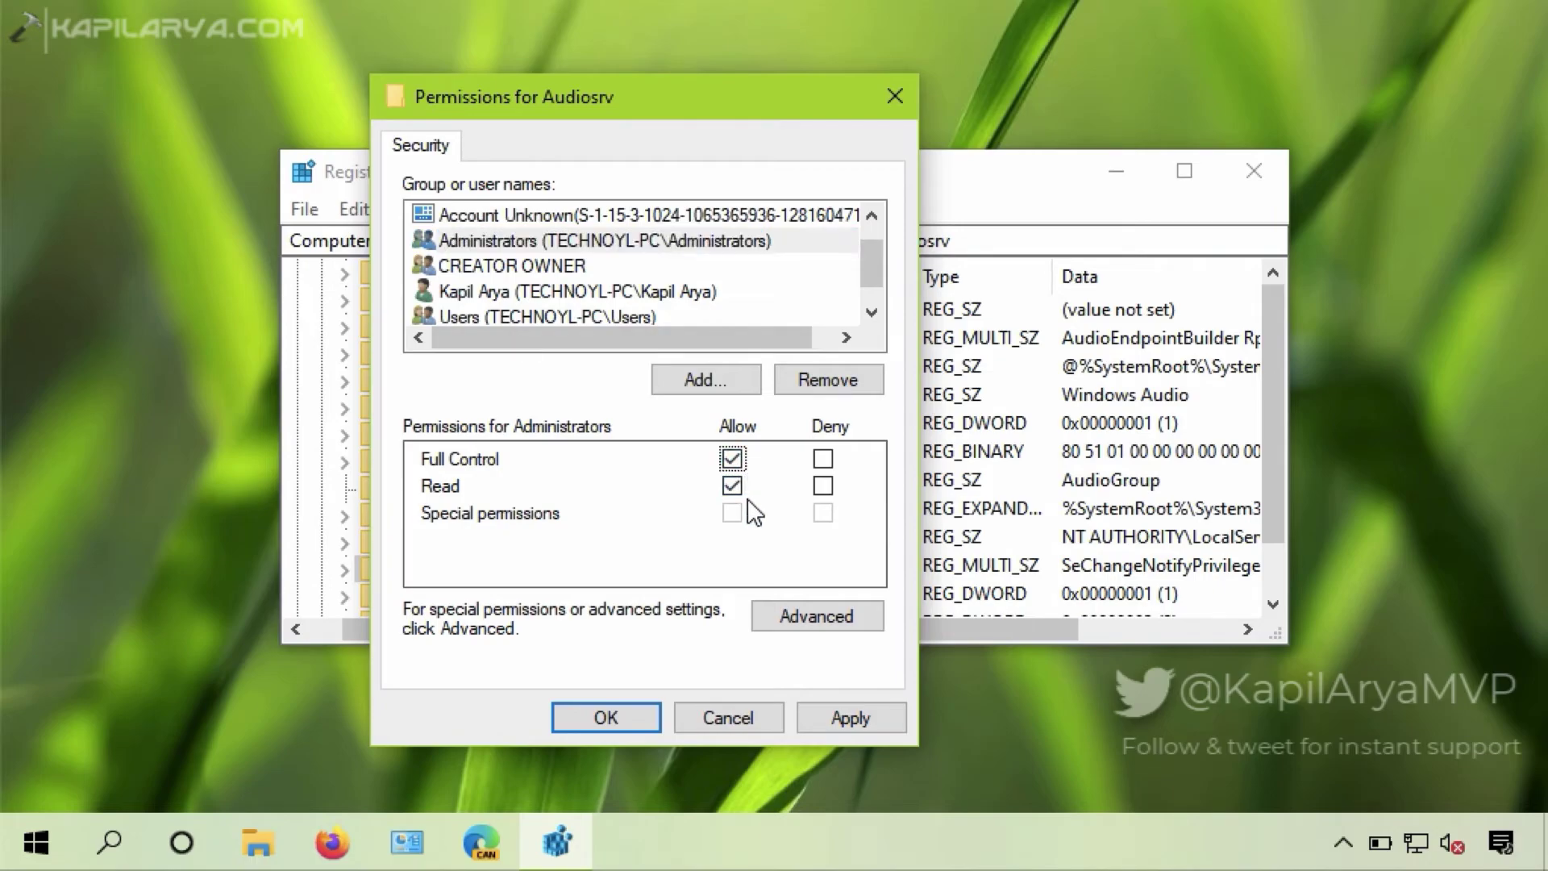
pyautogui.click(822, 717)
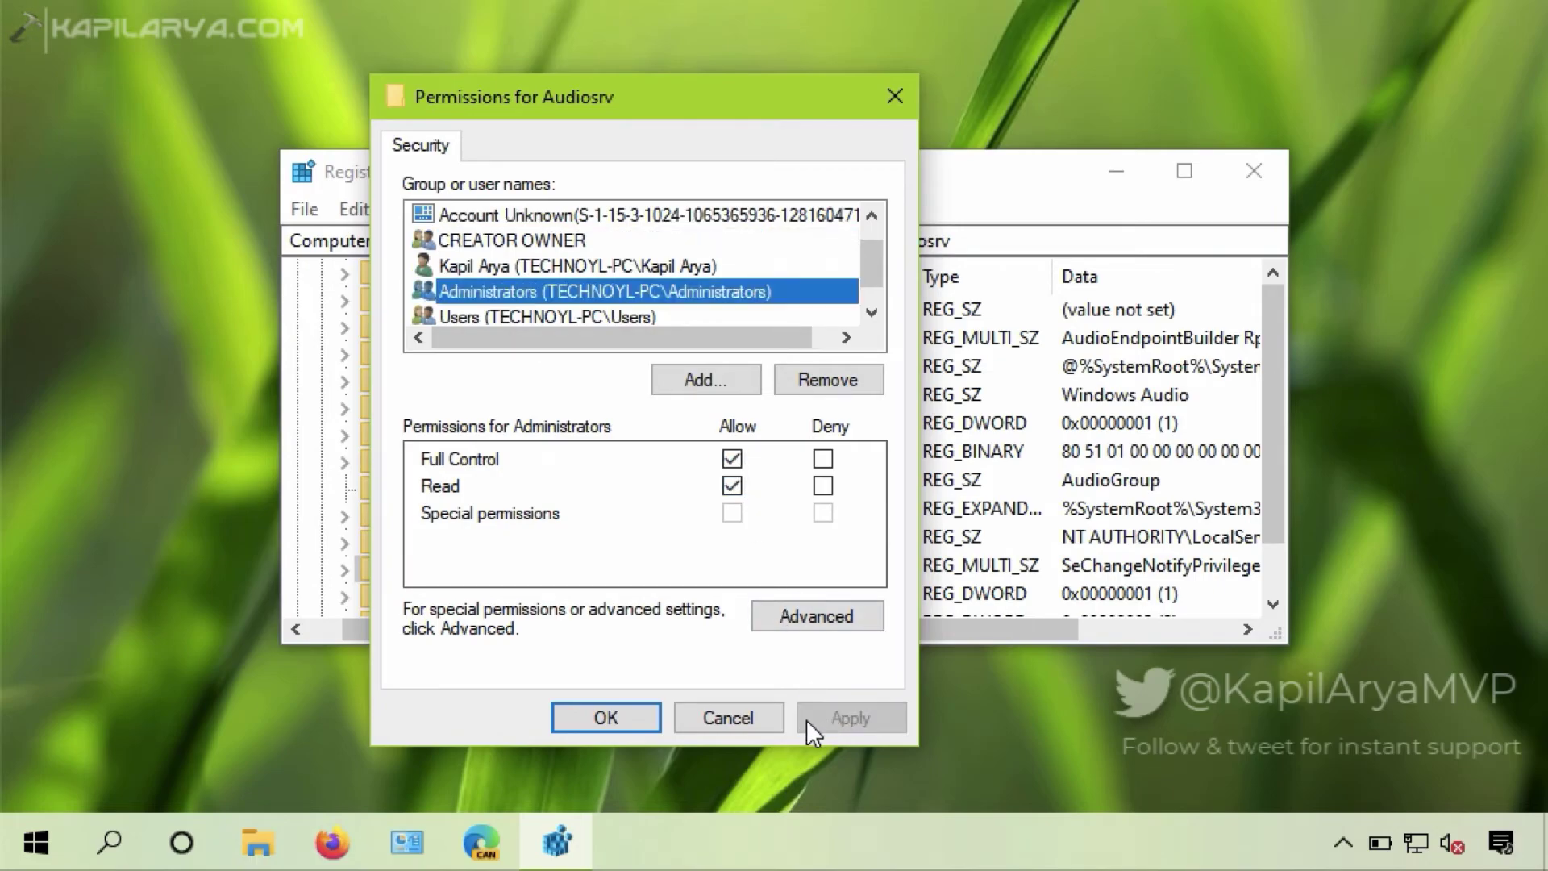
pyautogui.click(605, 717)
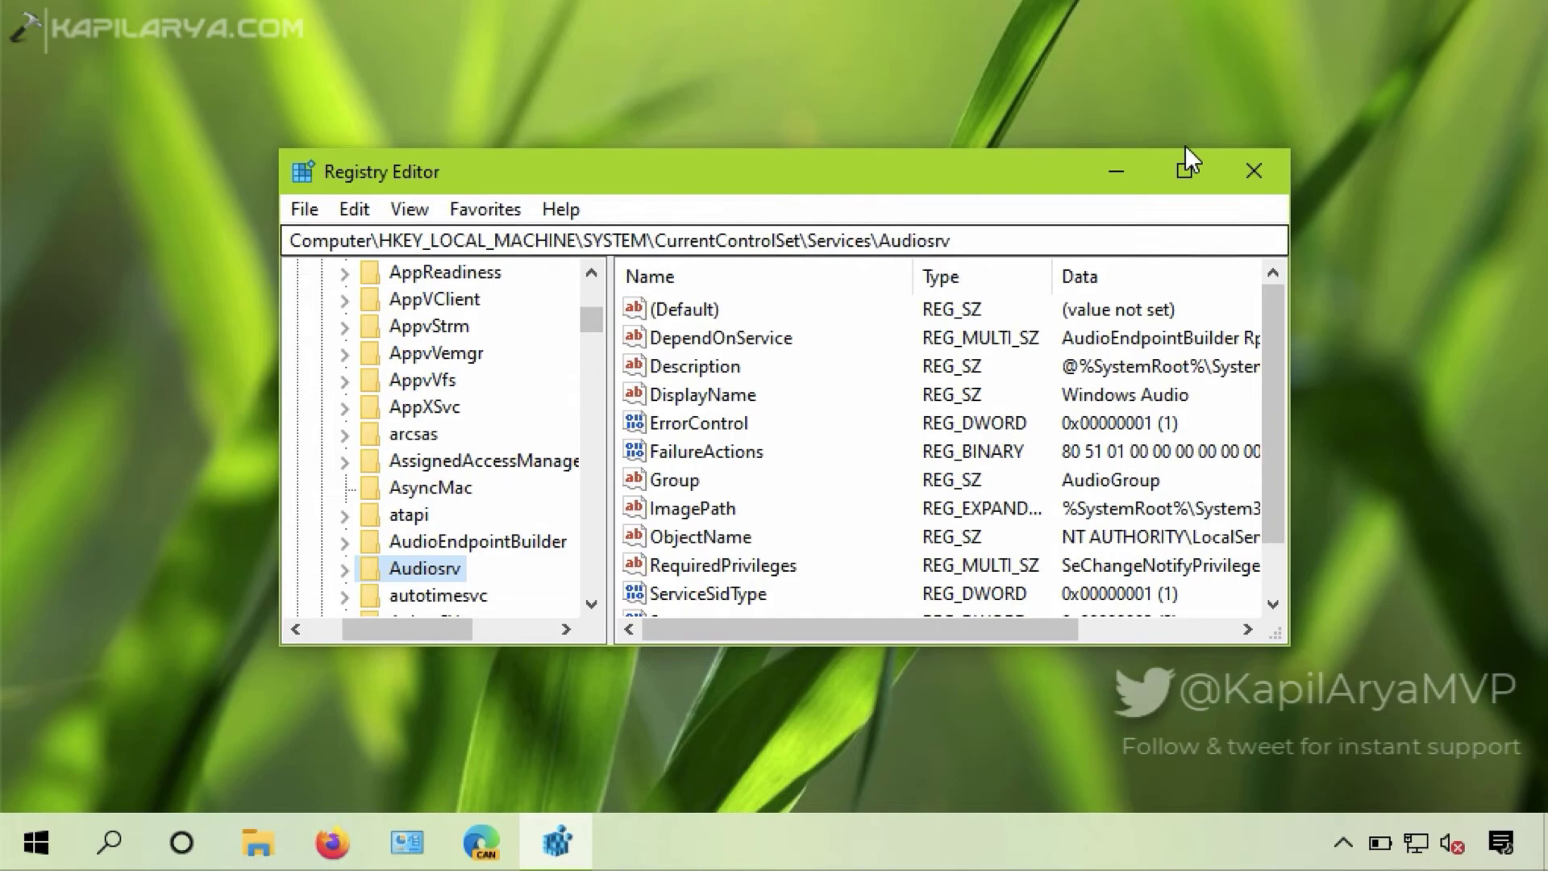
# Step: Close Registry Editor and run services.msc from the Run dialog
pyautogui.click(1274, 170)
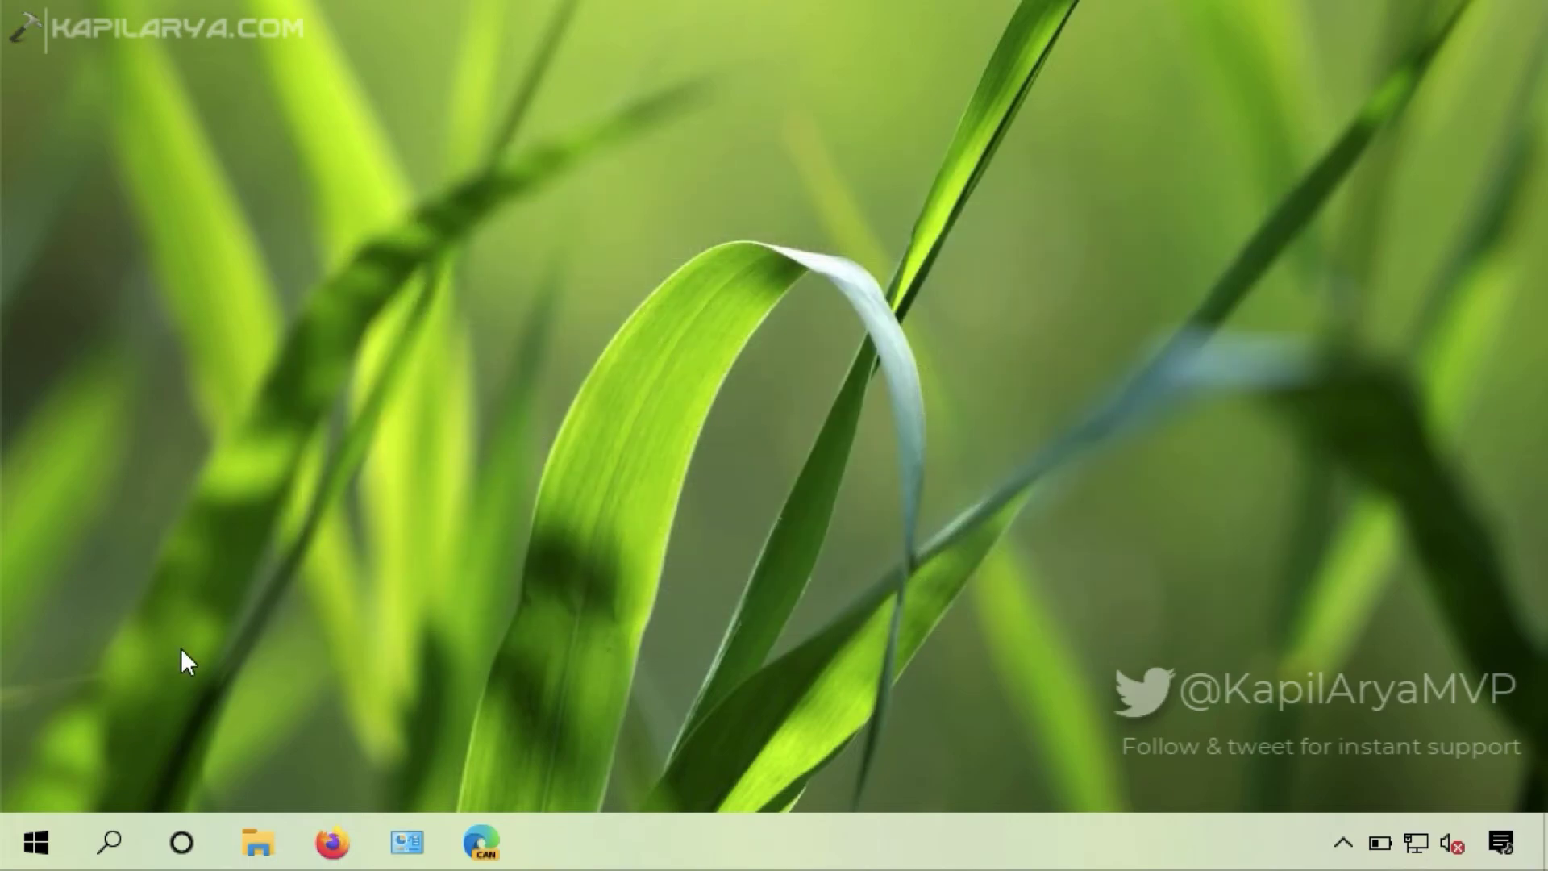
pyautogui.rightClick(44, 821)
pyautogui.click(103, 679)
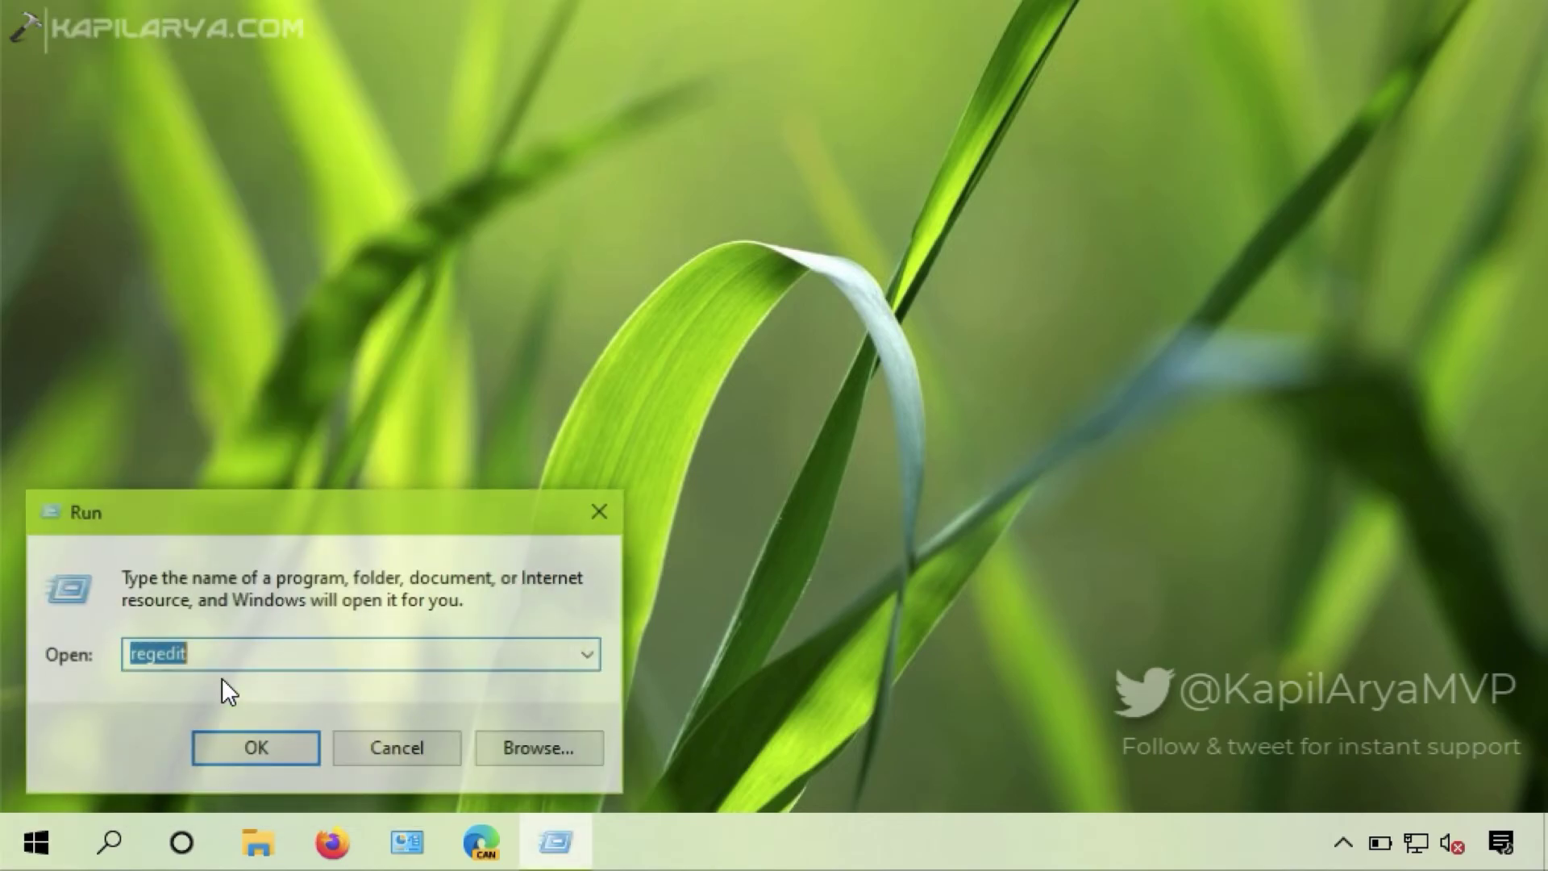
pyautogui.write('services.msc')
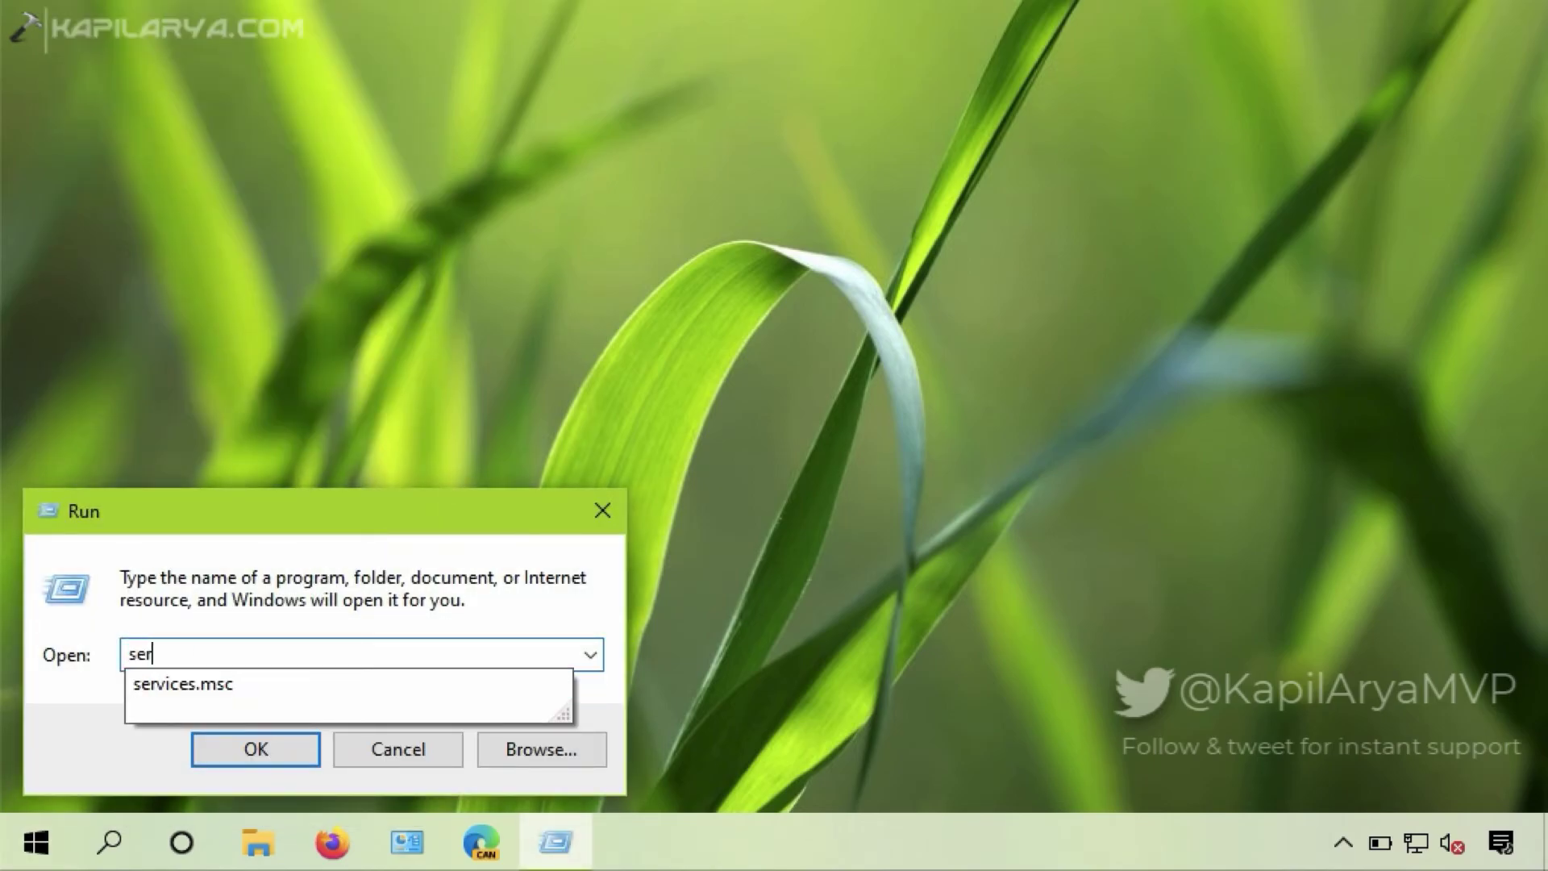
pyautogui.click(155, 677)
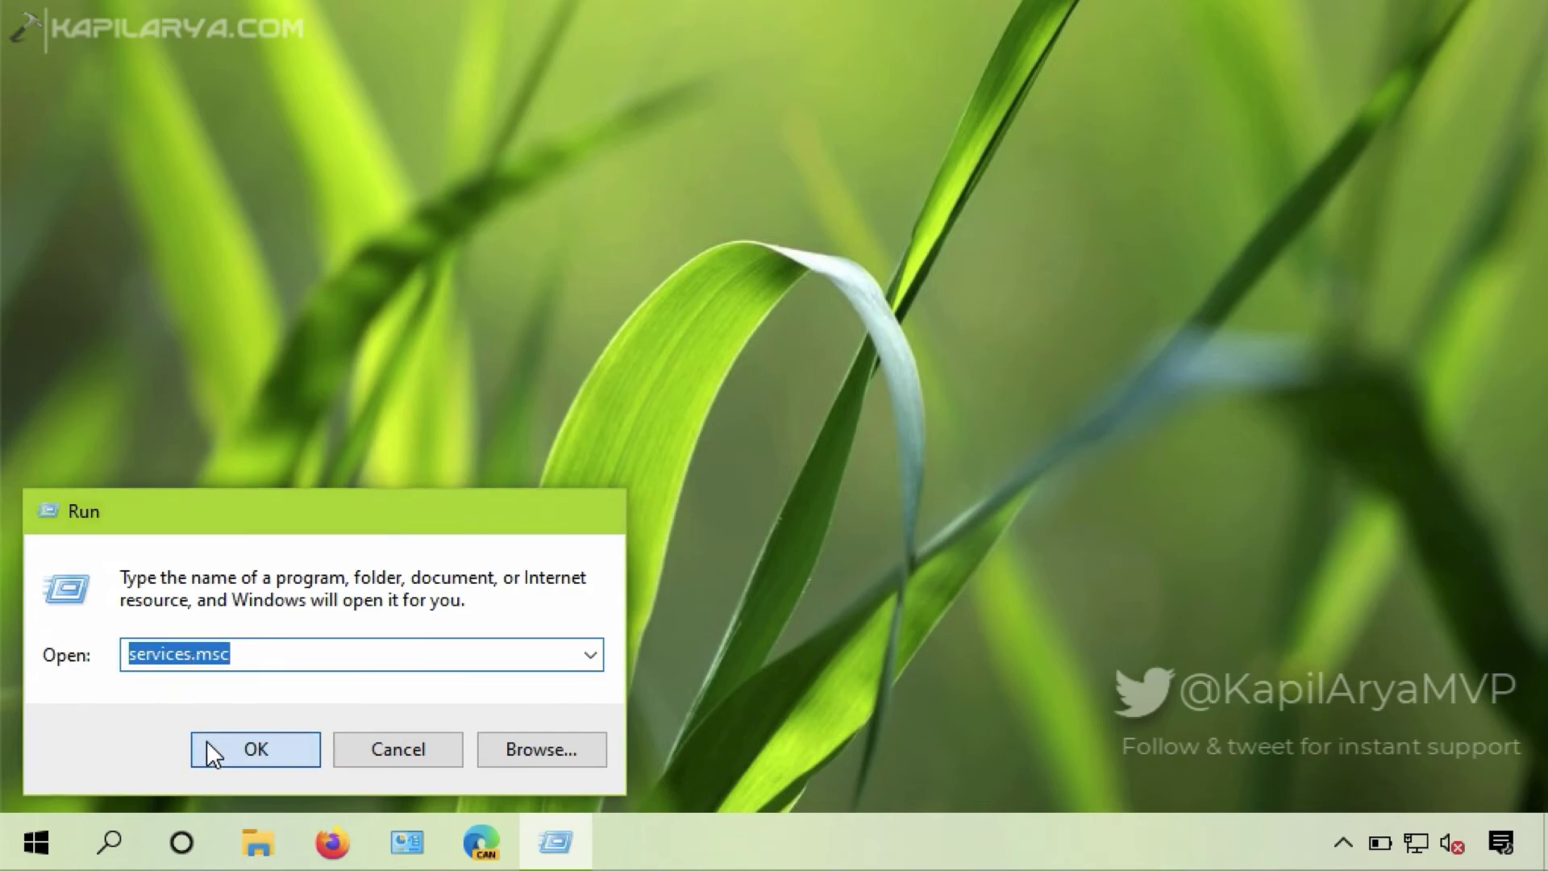
pyautogui.click(207, 742)
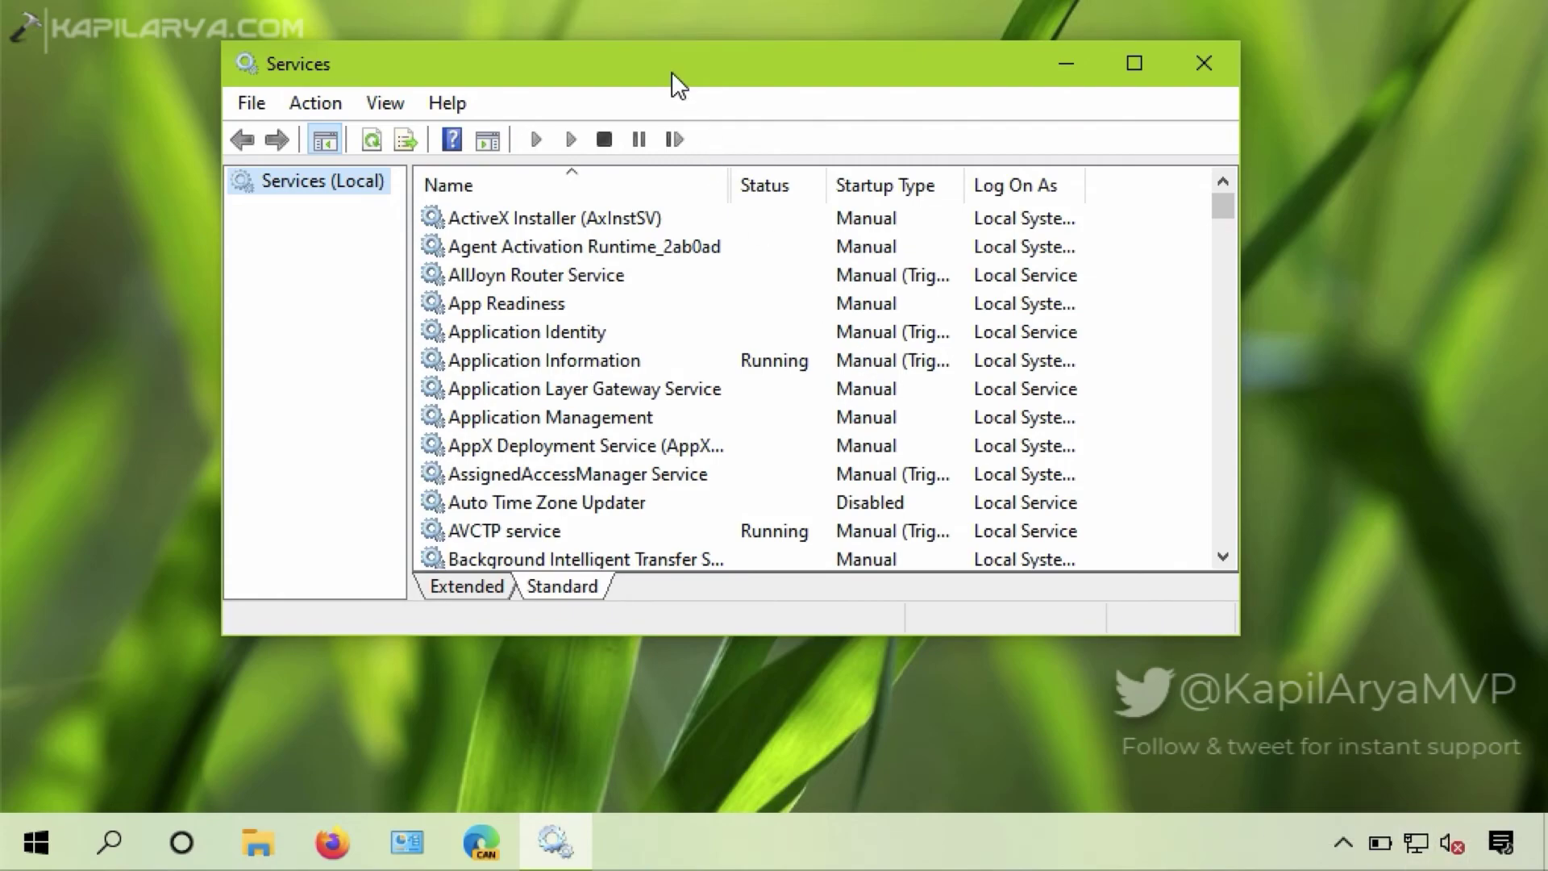
# Step: Start the Windows Audio service again, this time without an access-denied error
pyautogui.scroll(-20, 574, 373)
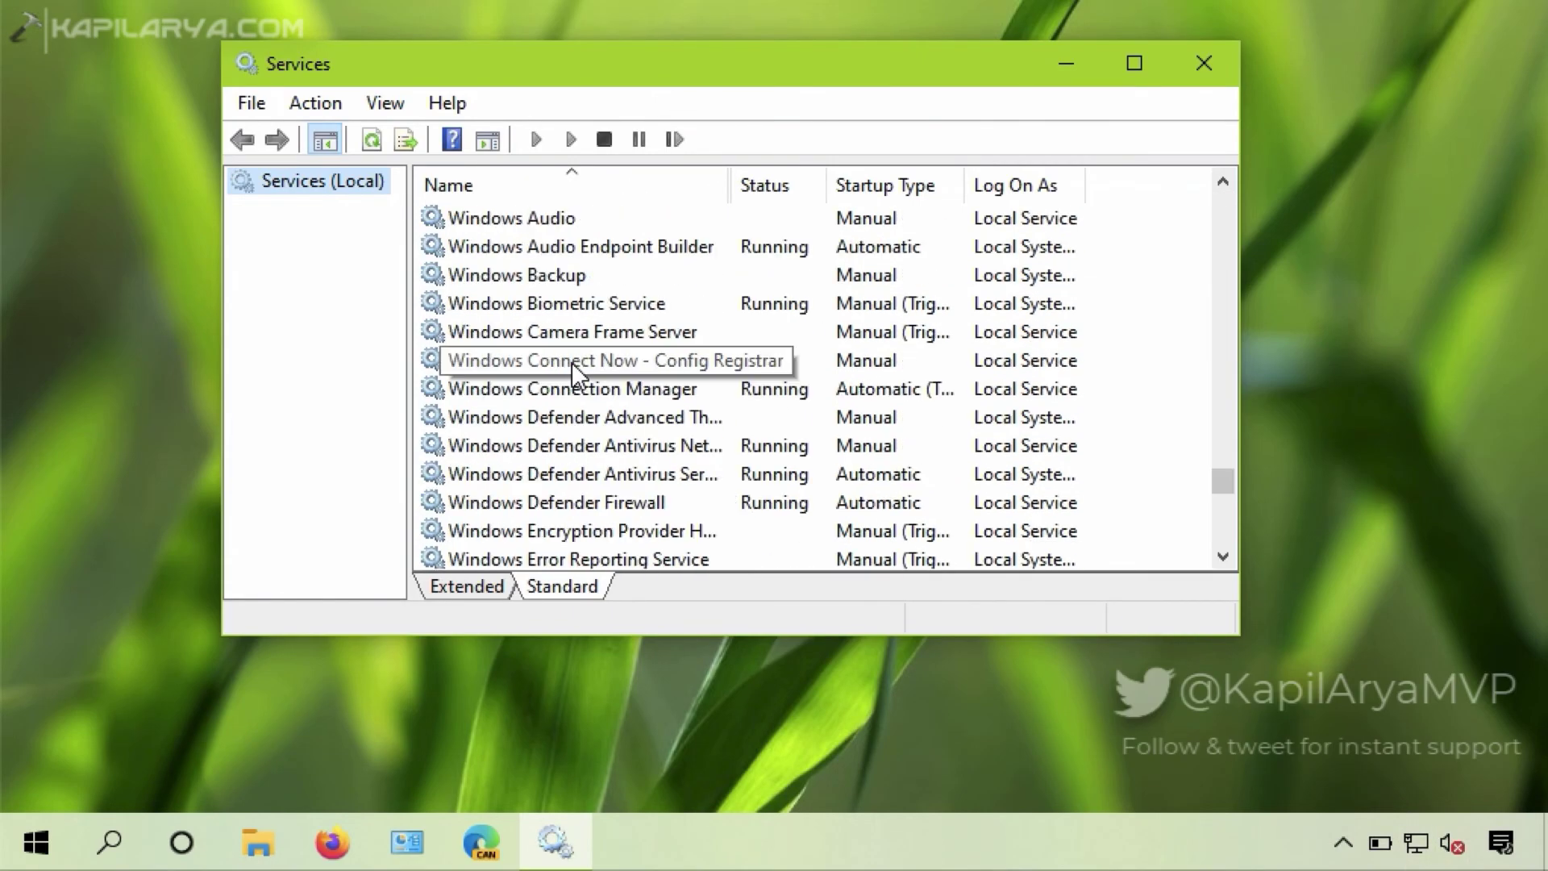
pyautogui.scroll(2, 548, 365)
pyautogui.click(553, 387)
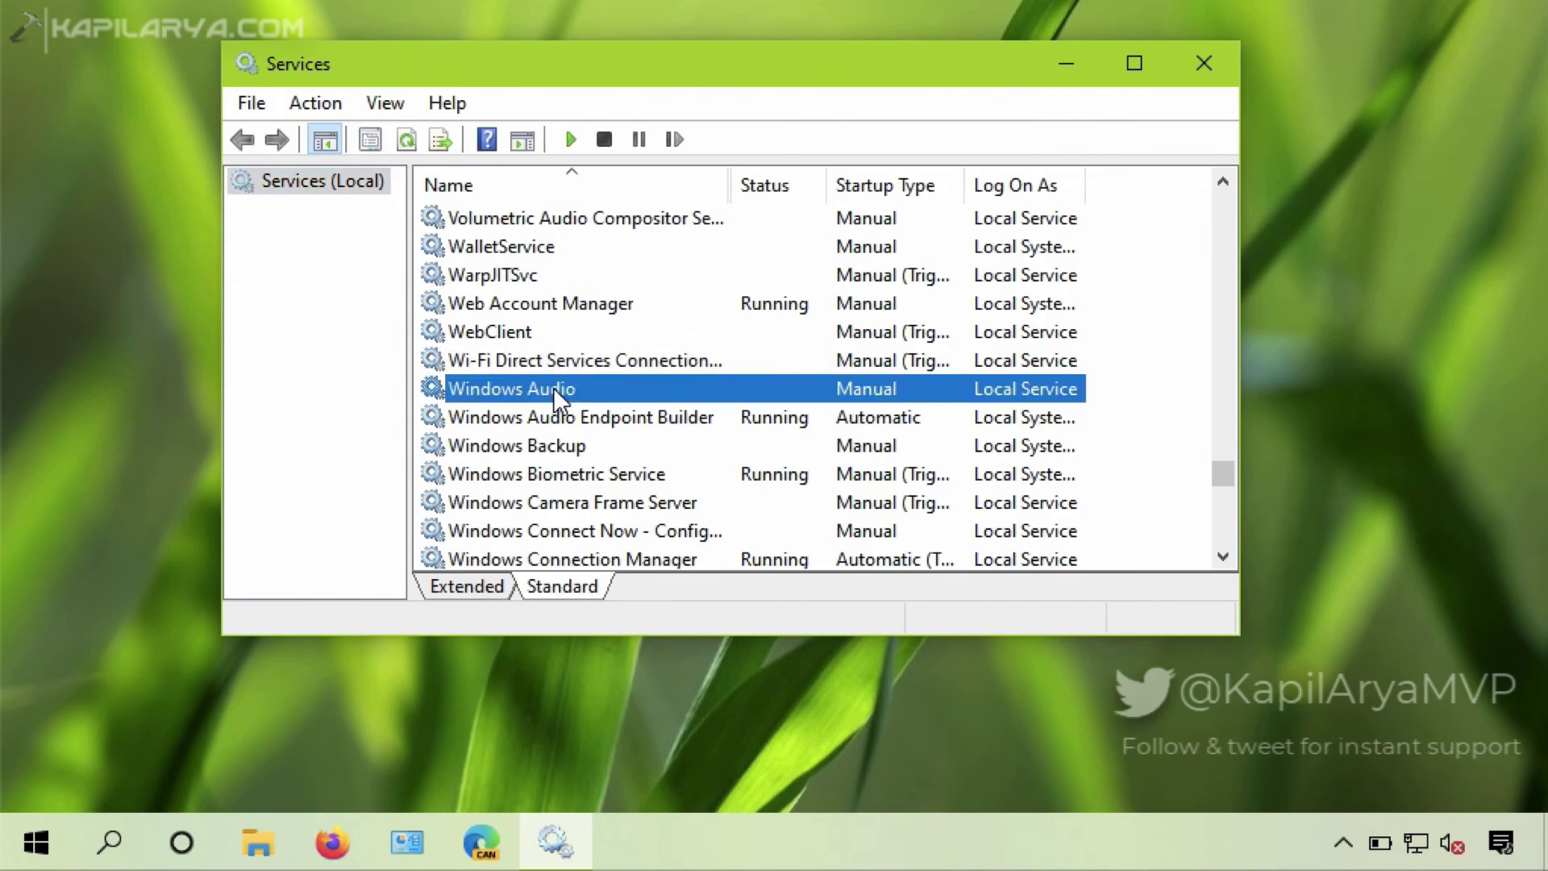
pyautogui.rightClick(582, 392)
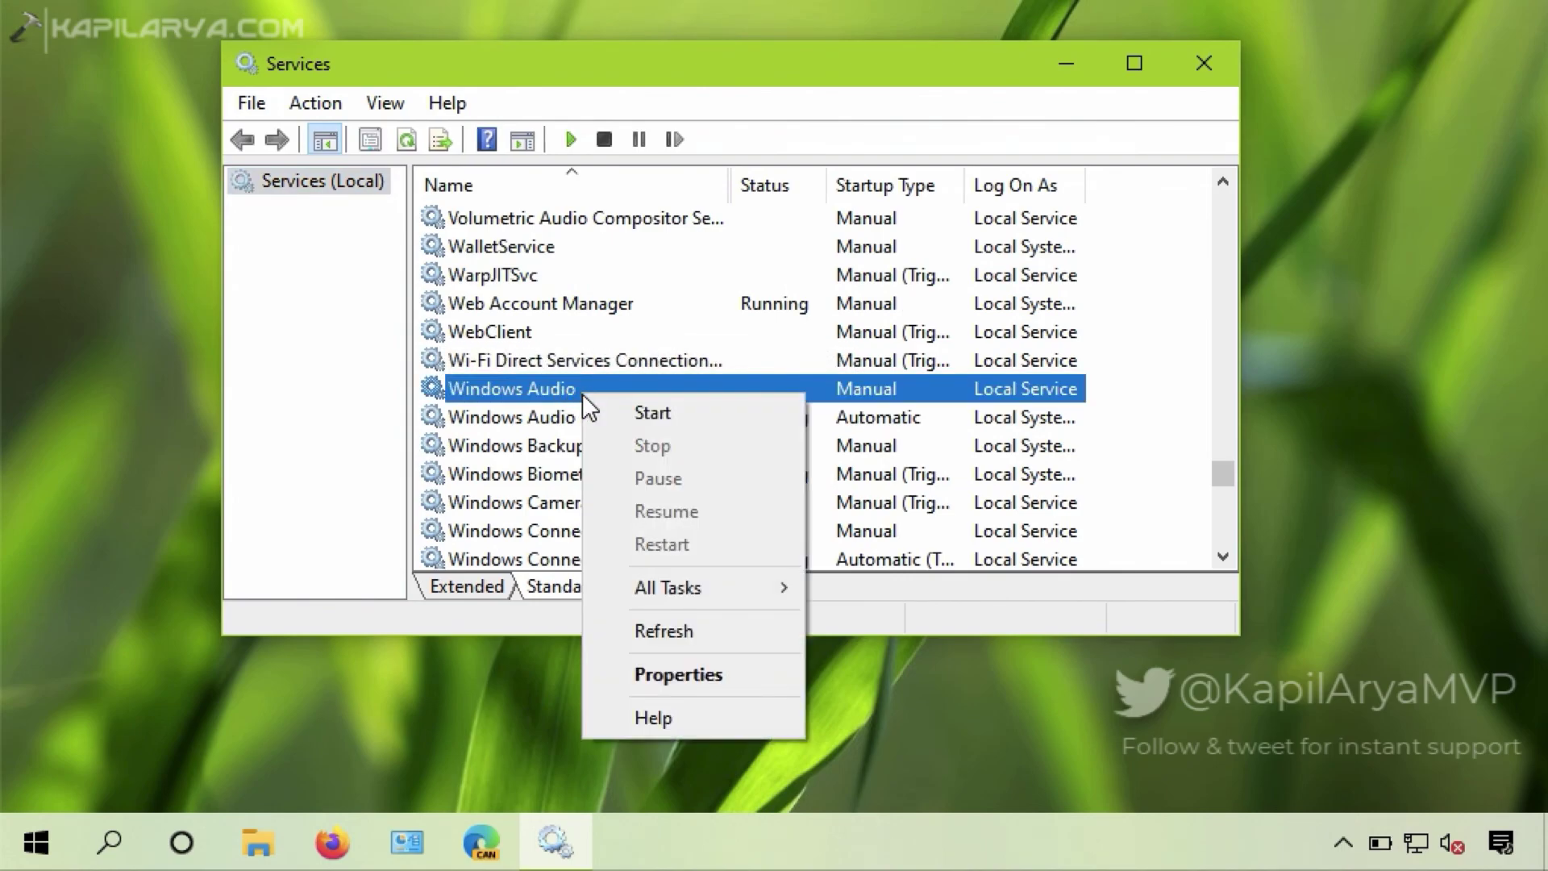
pyautogui.click(637, 410)
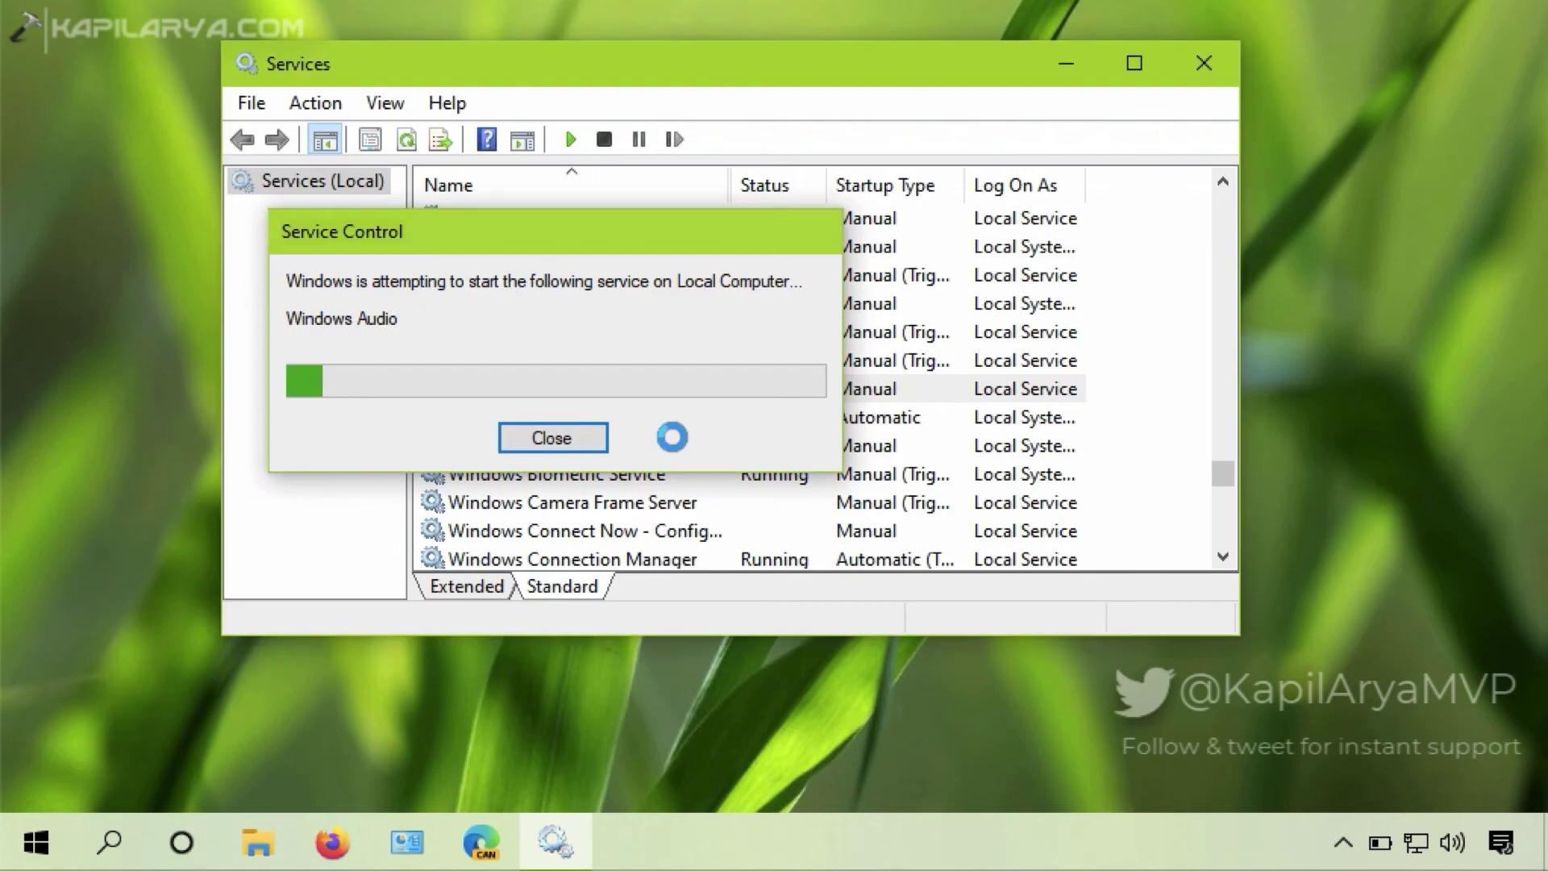